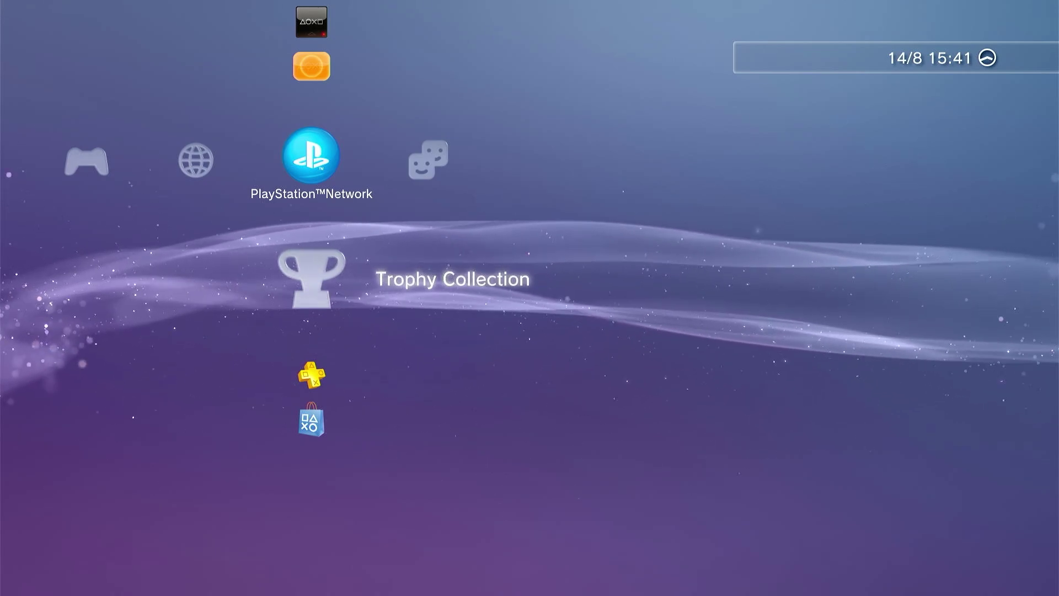
Open System Settings in the PS3's Settings category
{"action": "key", "text": "Left"}
{"action": "key", "text": "Left"}
{"action": "key", "text": "Left"}
{"action": "key", "text": "Left"}
{"action": "key", "text": "Left"}
{"action": "key", "text": "Left"}
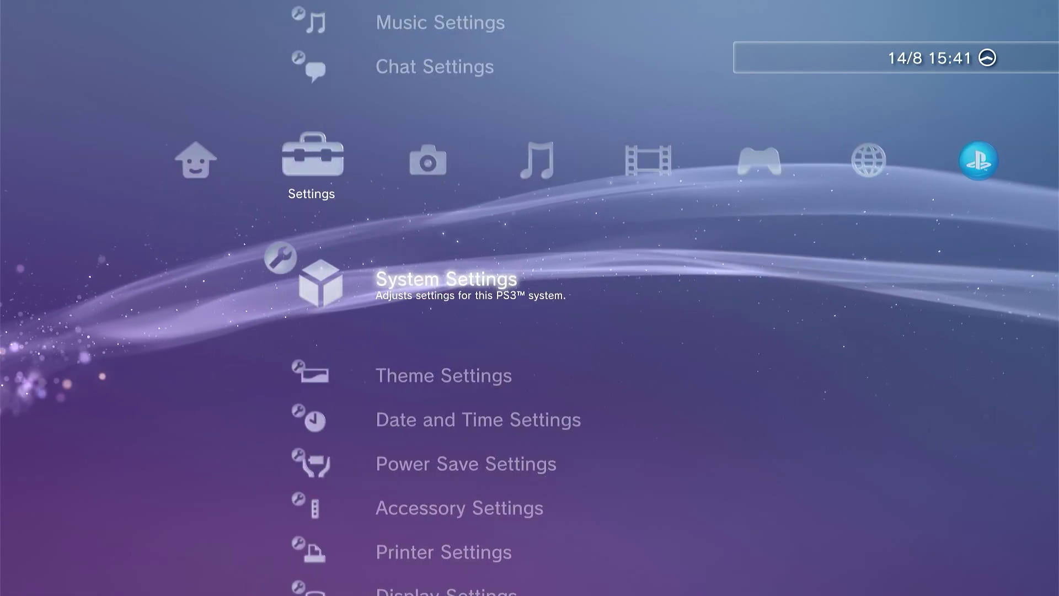
{"action": "key", "text": "Return"}
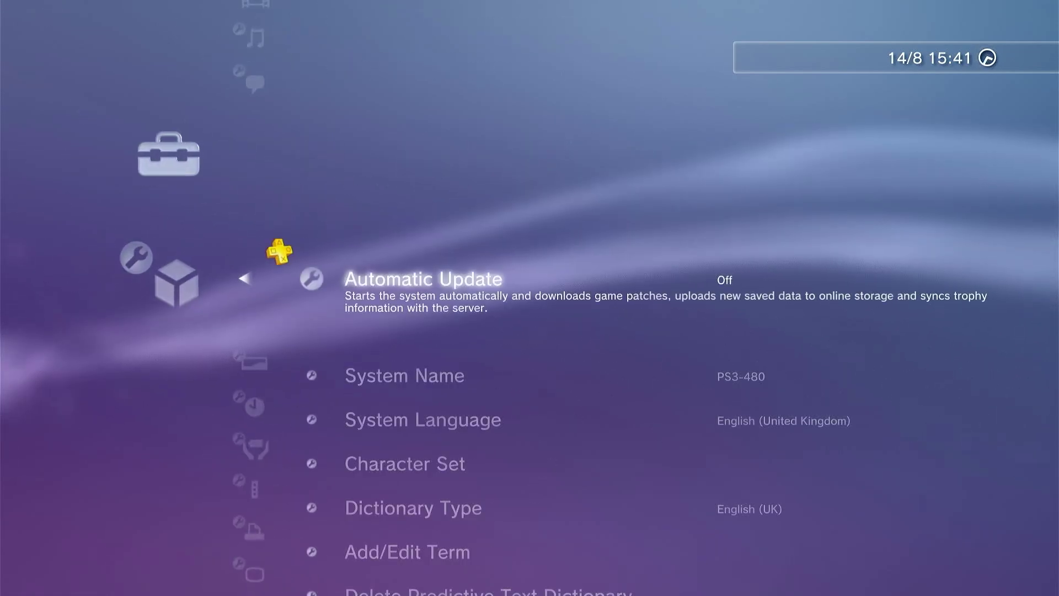
Open the Backup Utility from the system settings list
{"action": "key", "text": "Down"}
{"action": "key", "text": "Down"}
{"action": "key", "text": "Down"}
{"action": "key", "text": "Down"}
{"action": "key", "text": "Down"}
{"action": "key", "text": "Down"}
{"action": "key", "text": "Down"}
{"action": "key", "text": "Down"}
{"action": "key", "text": "Down"}
{"action": "key", "text": "Down"}
{"action": "key", "text": "Down"}
{"action": "key", "text": "Down"}
{"action": "key", "text": "Down"}
{"action": "key", "text": "Down"}
{"action": "key", "text": "Down"}
{"action": "key", "text": "Down"}
{"action": "key", "text": "Down"}
{"action": "key", "text": "Down"}
{"action": "key", "text": "Down"}
{"action": "key", "text": "Down"}
{"action": "key", "text": "Down"}
{"action": "key", "text": "Down"}
{"action": "key", "text": "Down"}
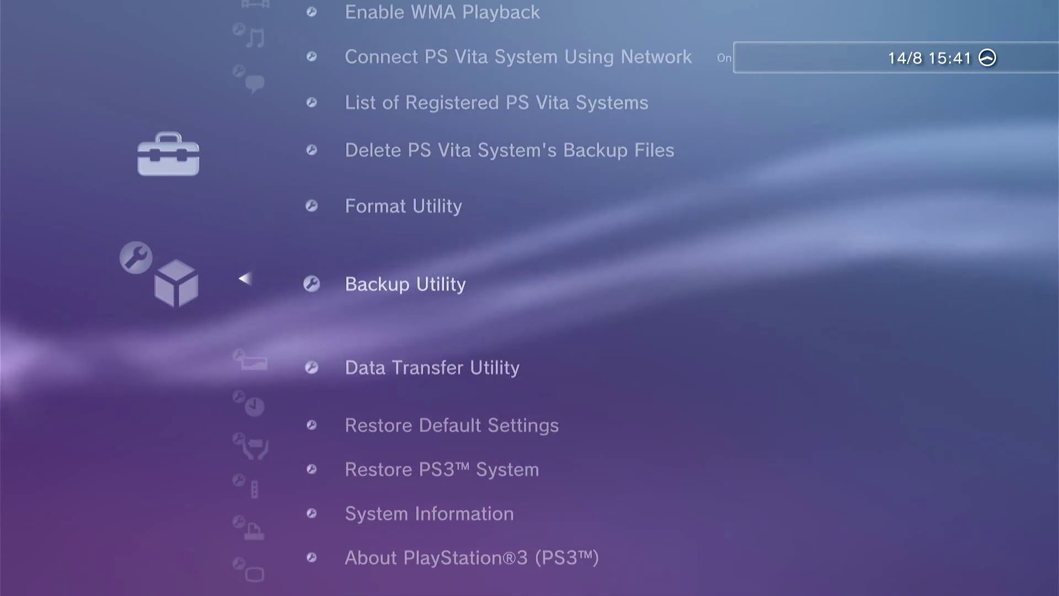
{"action": "key", "text": "Return"}
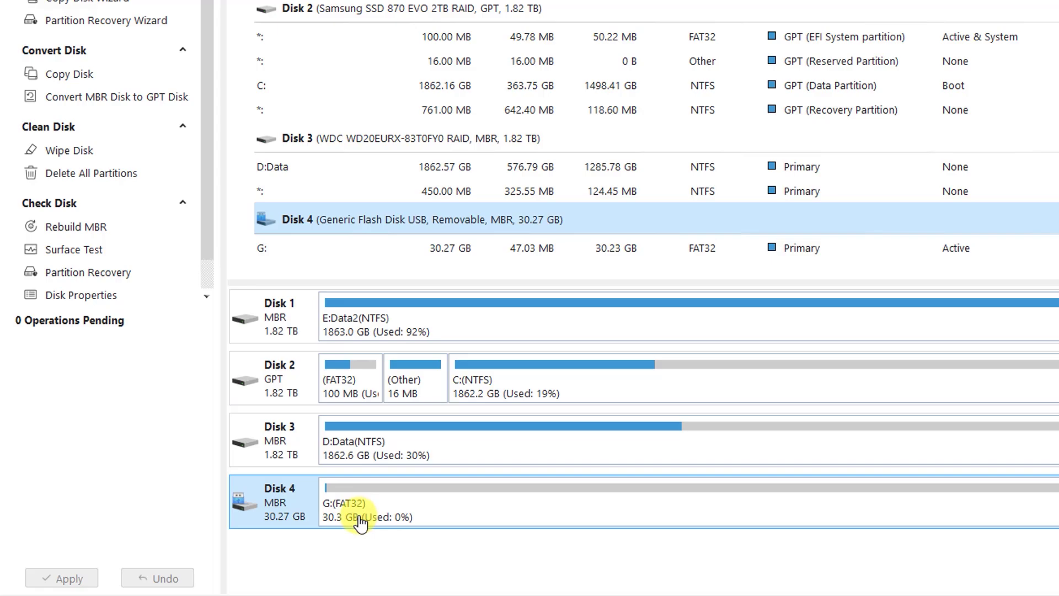
In MiniTool Partition Wizard on the PC, delete all partitions on Disk 4, the USB flash disk
{"action": "right_click", "coordinate": [282, 496]}
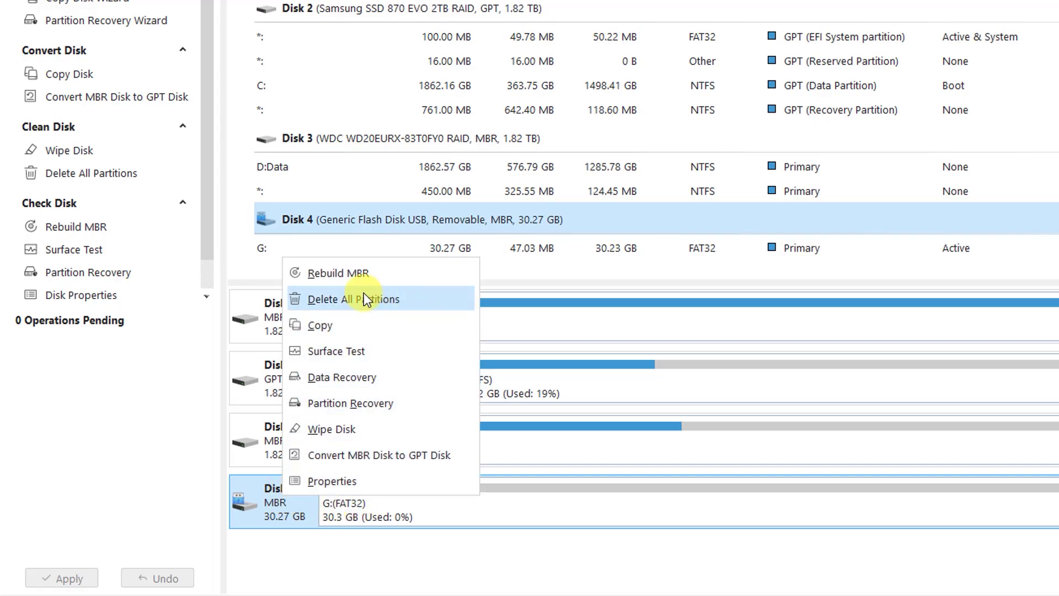
{"action": "left_click", "coordinate": [332, 299]}
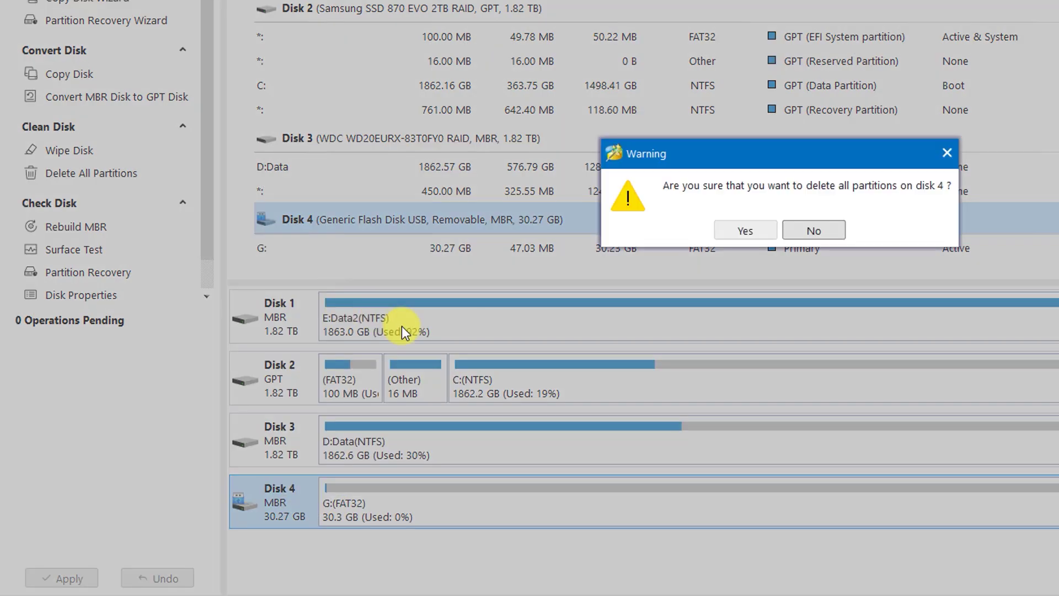
{"action": "left_click", "coordinate": [745, 231]}
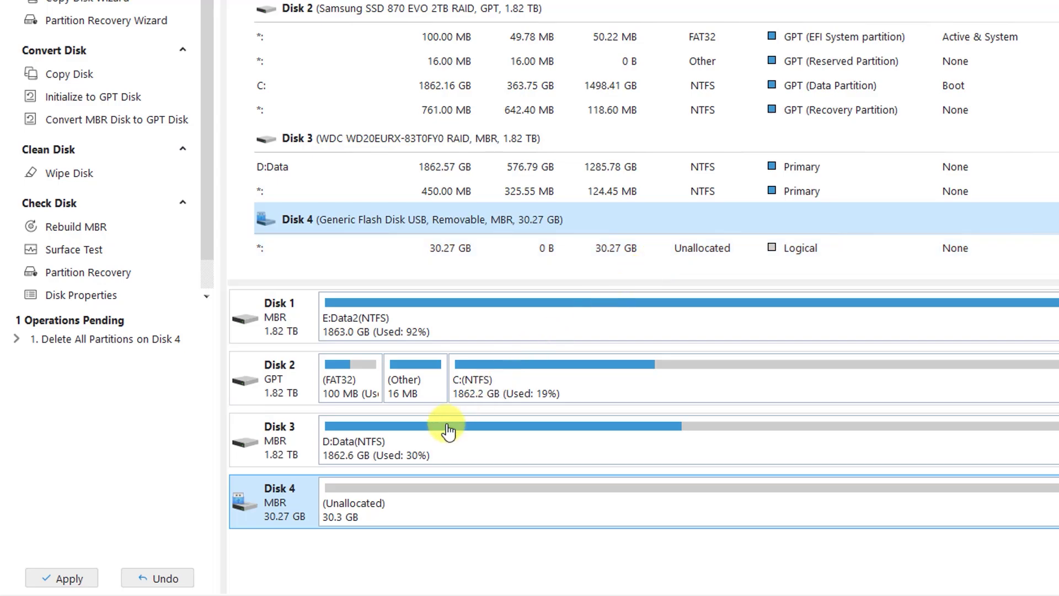
Create a primary FAT32 partition with drive letter G: across Disk 4's unallocated space, leaving the label blank
{"action": "right_click", "coordinate": [410, 505]}
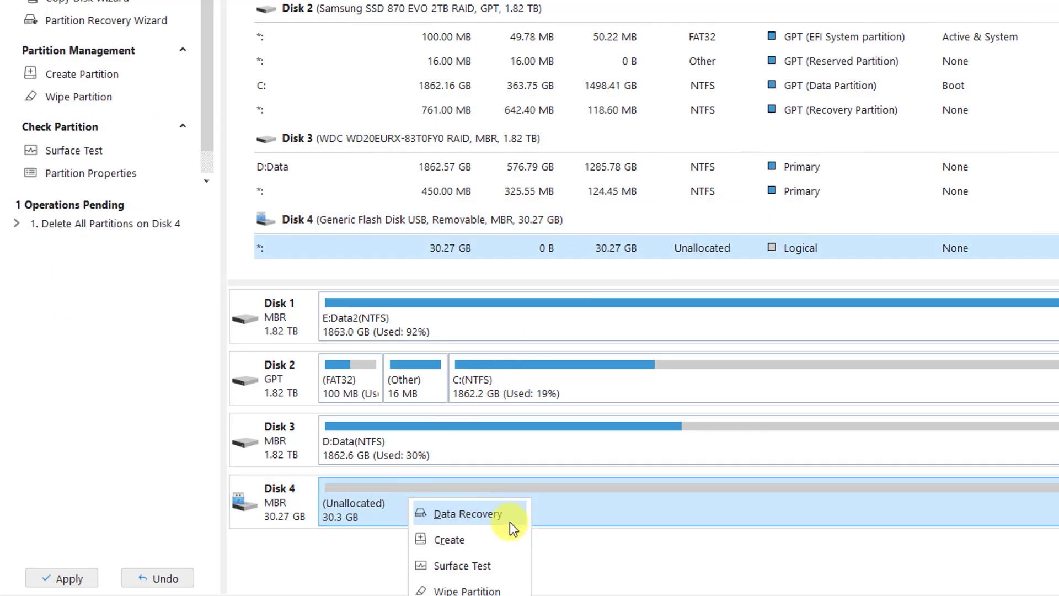
{"action": "left_click", "coordinate": [460, 542]}
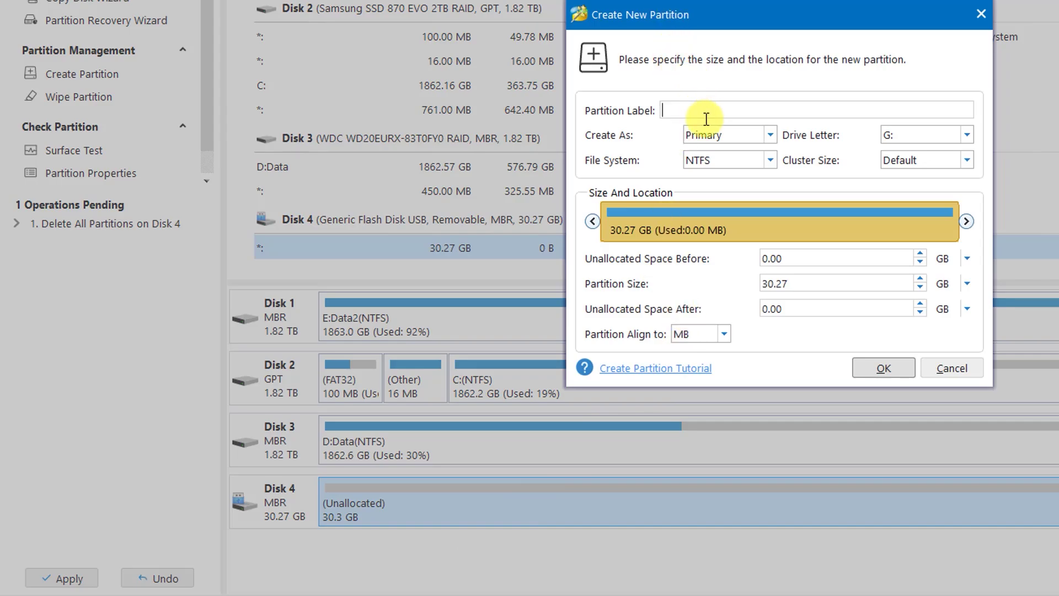
{"action": "left_click", "coordinate": [707, 116]}
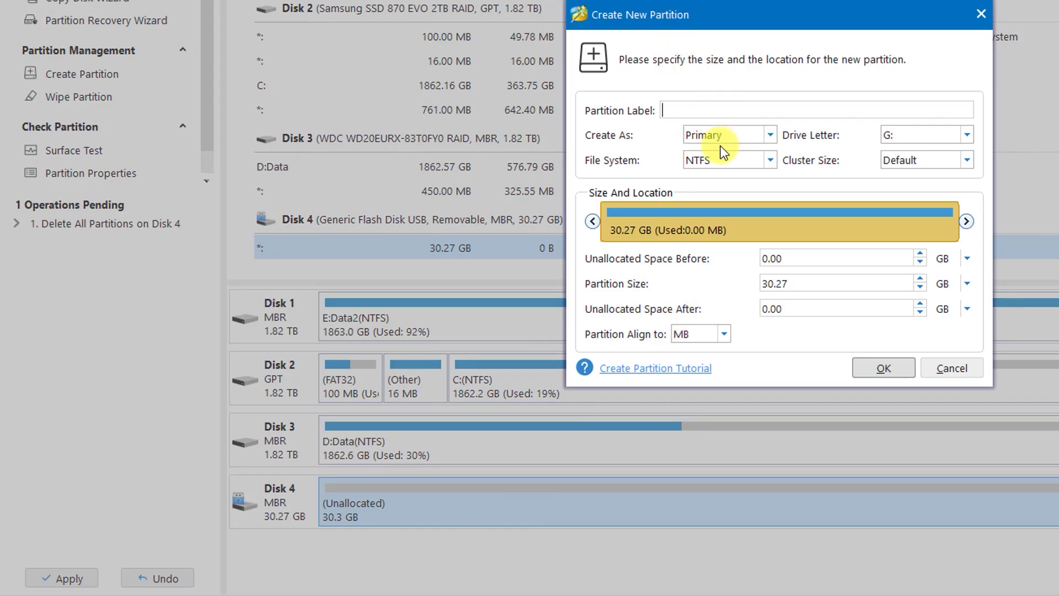
{"action": "left_click", "coordinate": [768, 161]}
{"action": "left_click", "coordinate": [721, 193]}
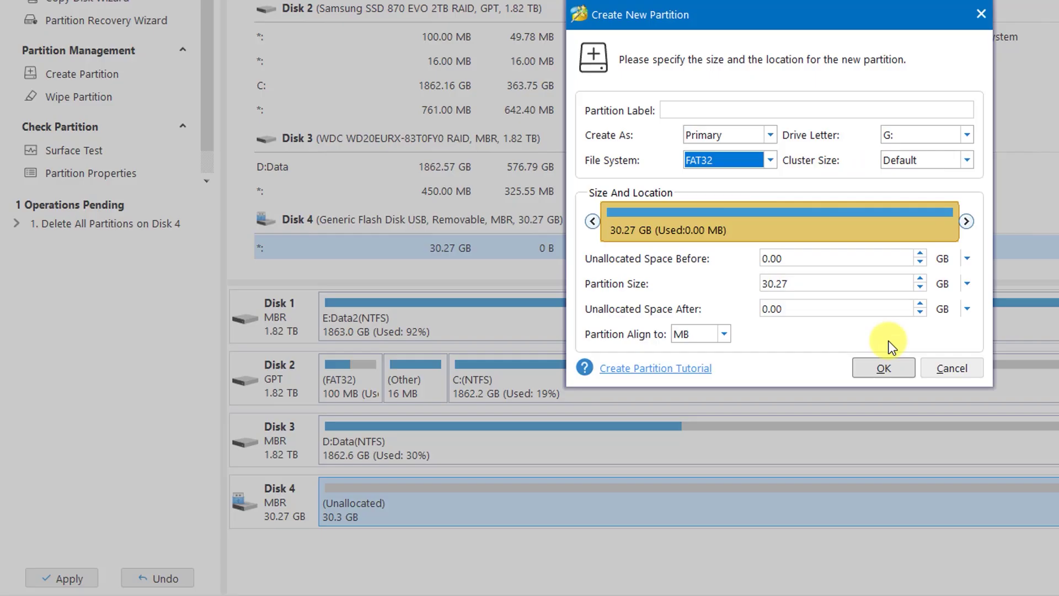
{"action": "left_click", "coordinate": [883, 367]}
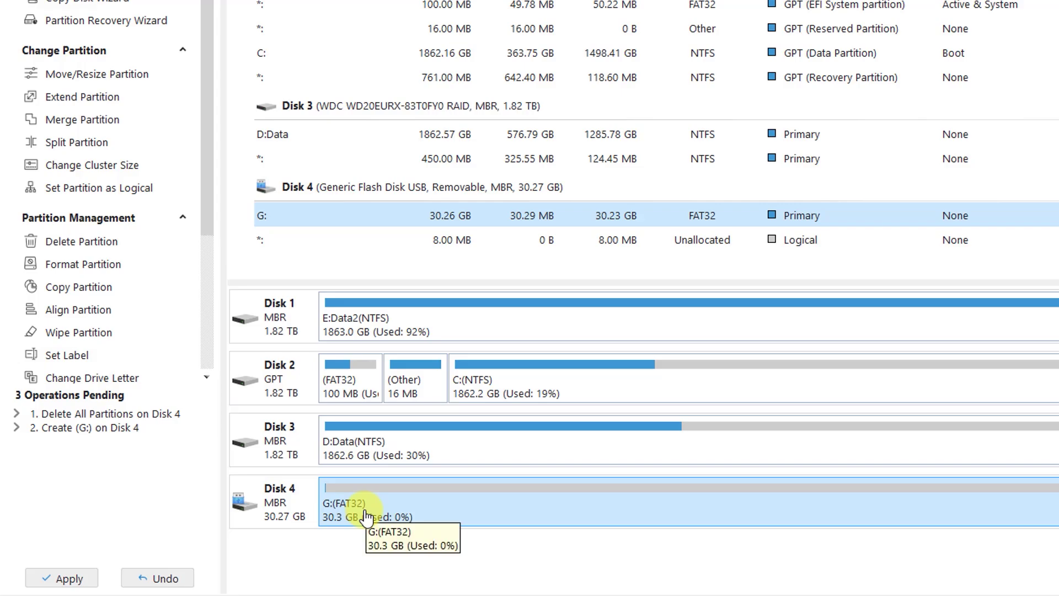
Apply the pending partition changes to Disk 4 and dismiss the completion message
{"action": "left_click", "coordinate": [61, 581]}
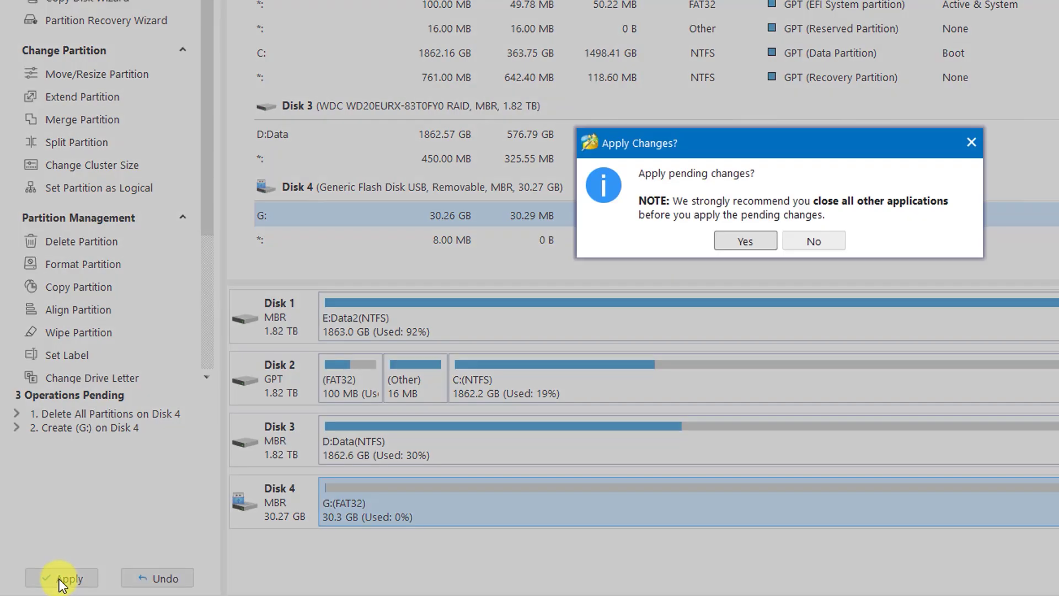
{"action": "left_click", "coordinate": [746, 241]}
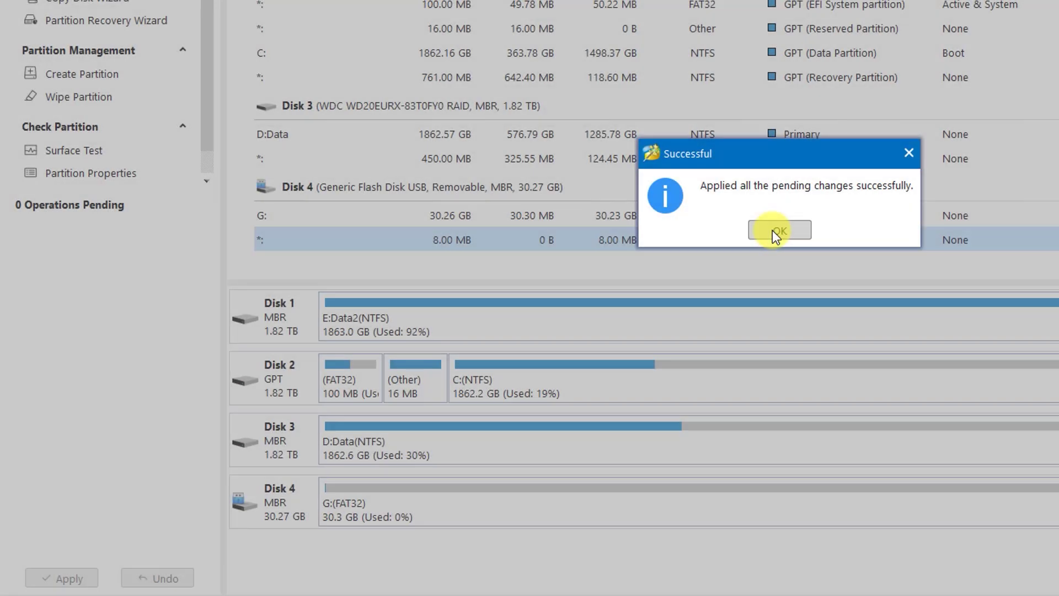
{"action": "left_click", "coordinate": [772, 230]}
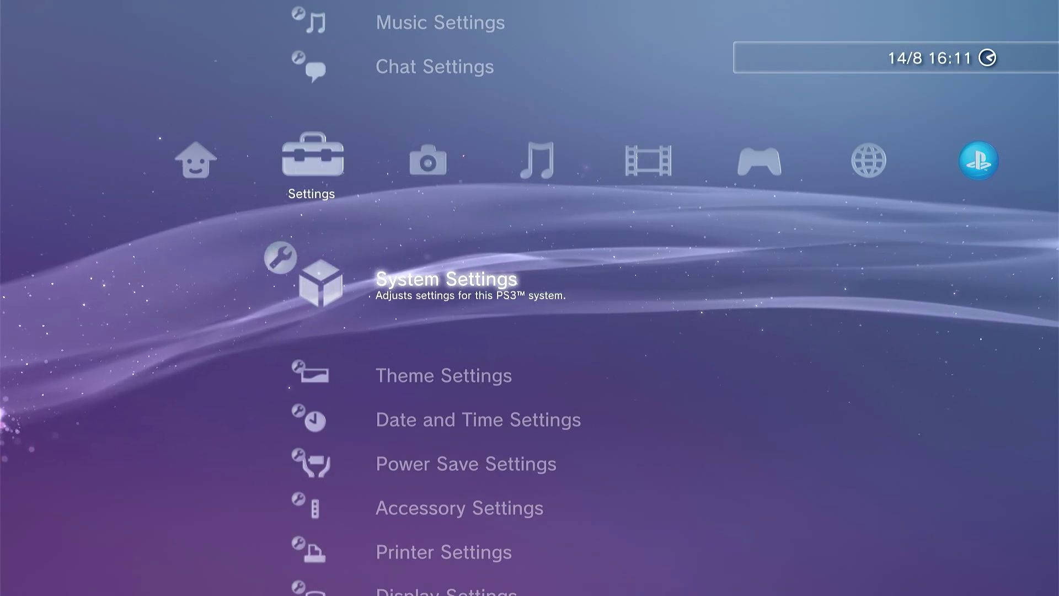
Back on the PS3, open the Backup Utility in System Settings and choose the Back Up operation
{"action": "key", "text": "Return"}
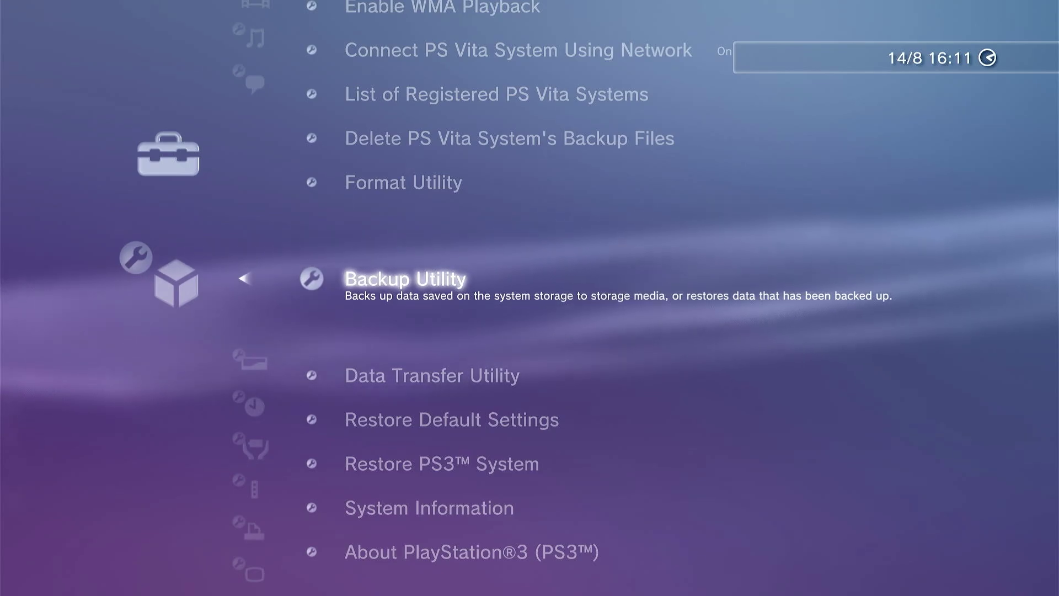
{"action": "key", "text": "Return"}
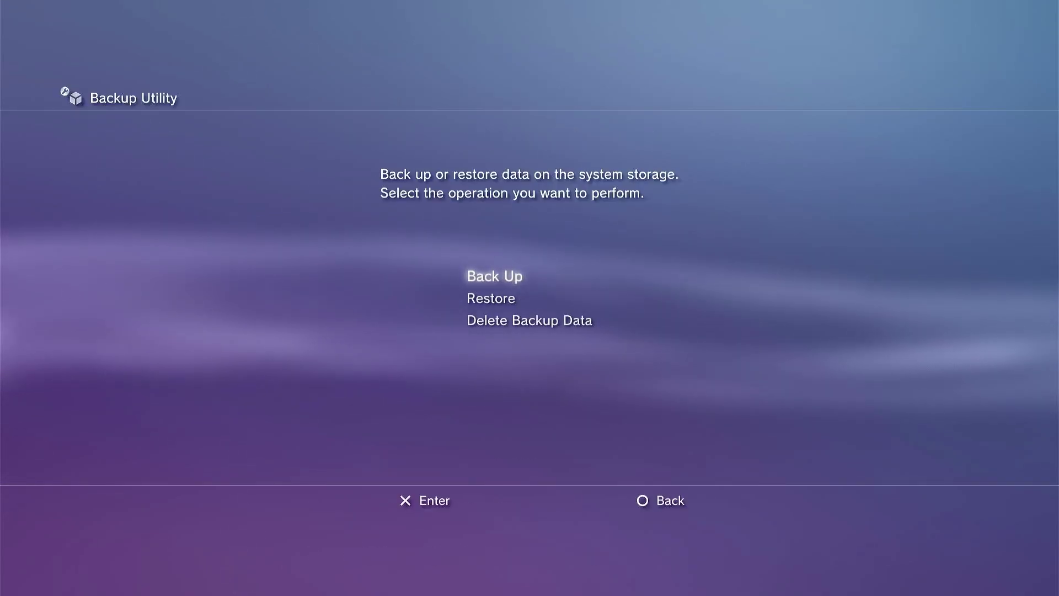
{"action": "key", "text": "Return"}
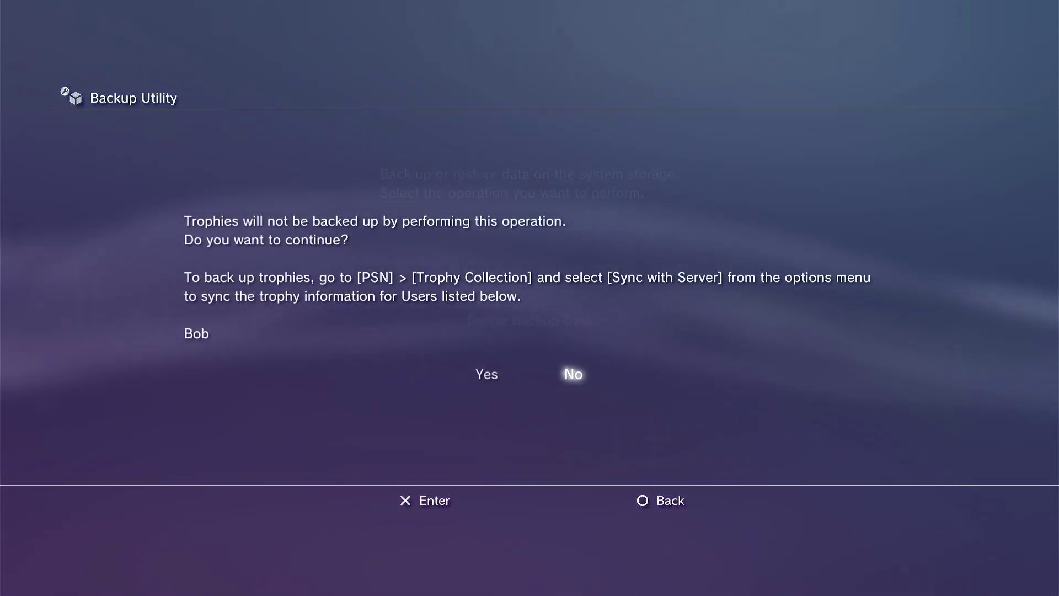
Accept the trophy and storage media prompts and start the backup to USB Device (Flash Disk)
{"action": "key", "text": "Left"}
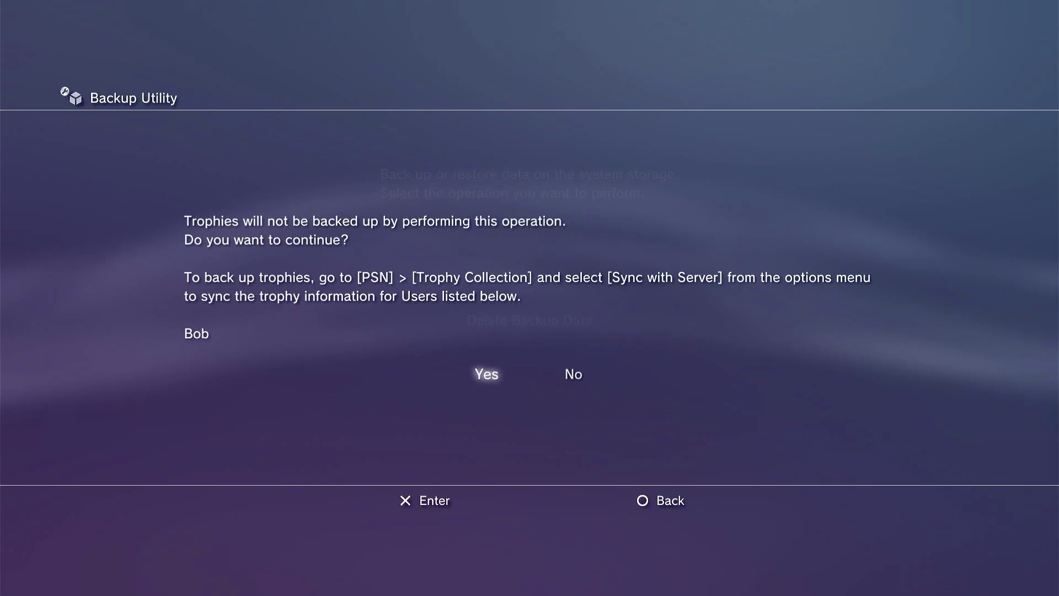
{"action": "key", "text": "Return"}
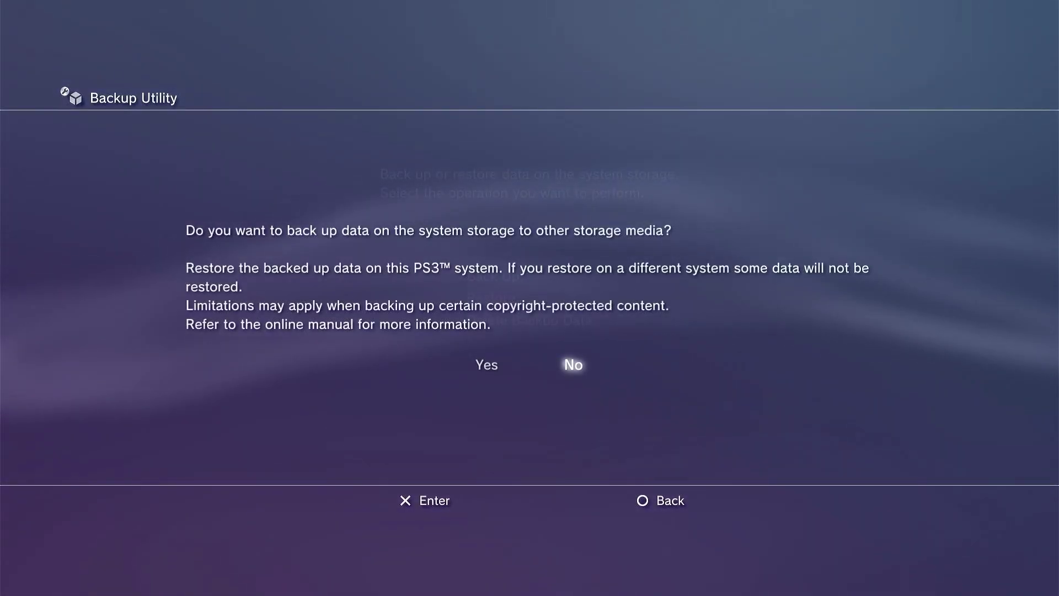
{"action": "key", "text": "Left"}
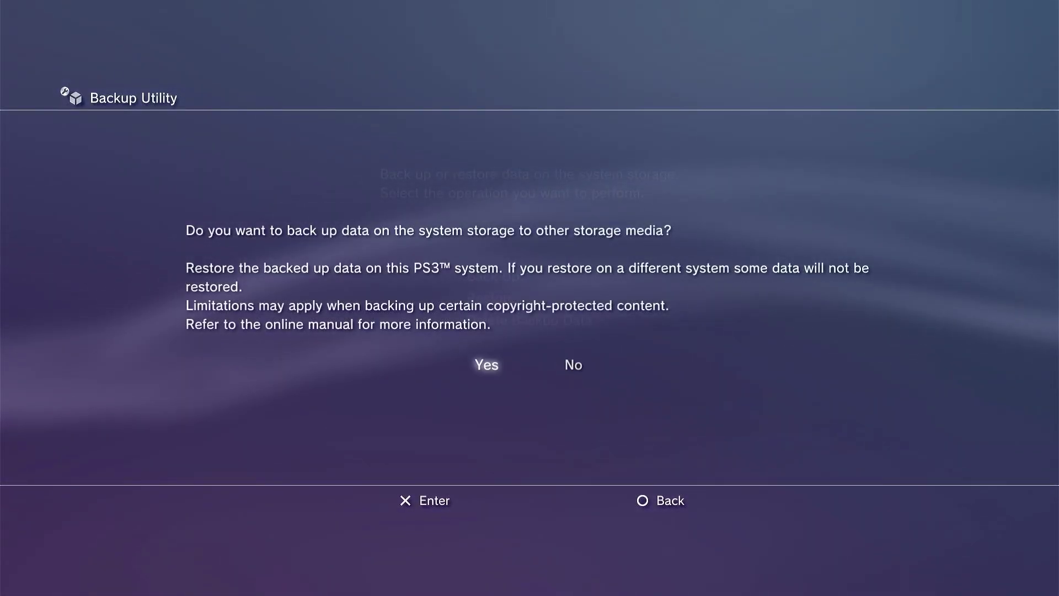
{"action": "key", "text": "Return"}
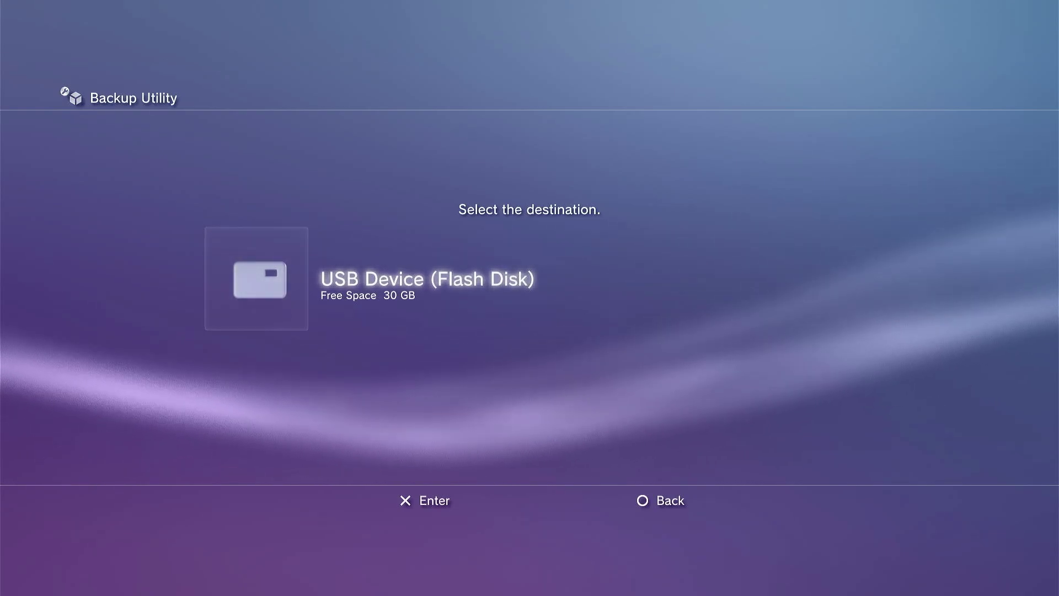
{"action": "key", "text": "Return"}
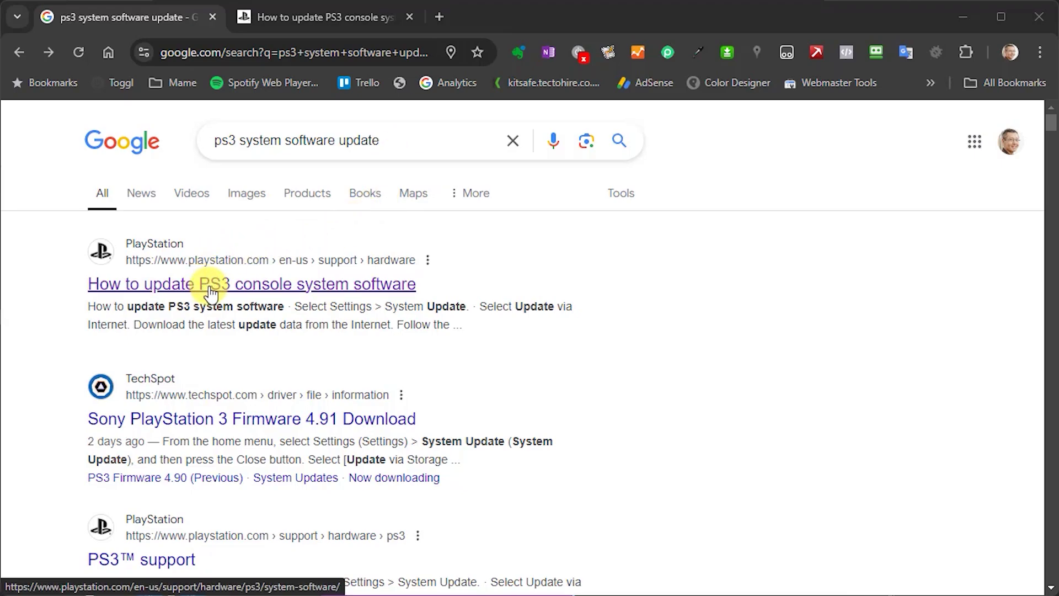
In Chrome, go to PlayStation's PS3 system software update page and expand the "Reinstall using a computer" instructions
{"action": "left_click", "coordinate": [328, 20]}
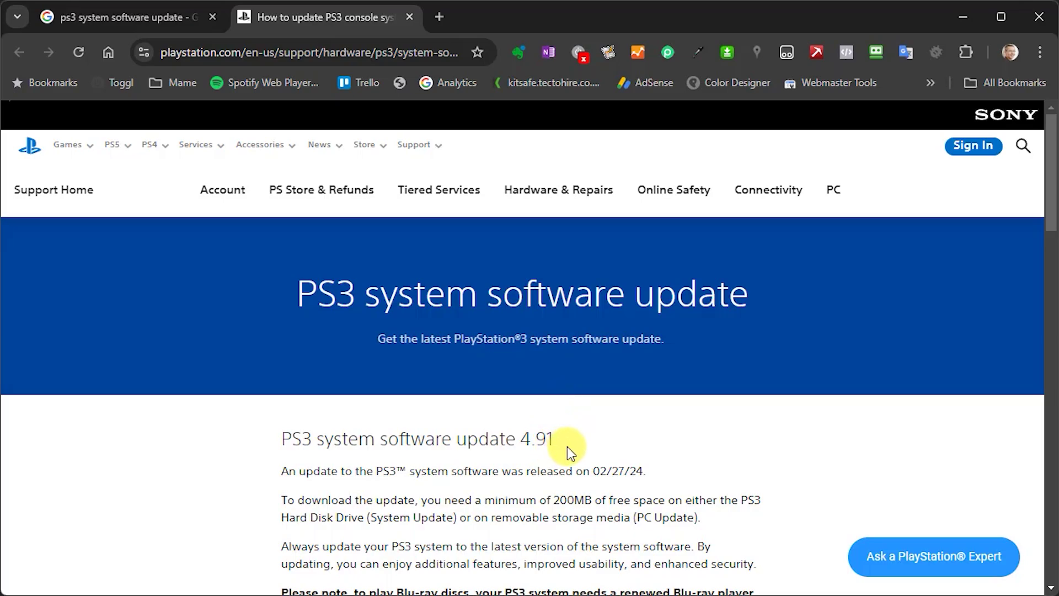
{"action": "scroll", "coordinate": [567, 445], "scroll_direction": "down", "scroll_amount": 4}
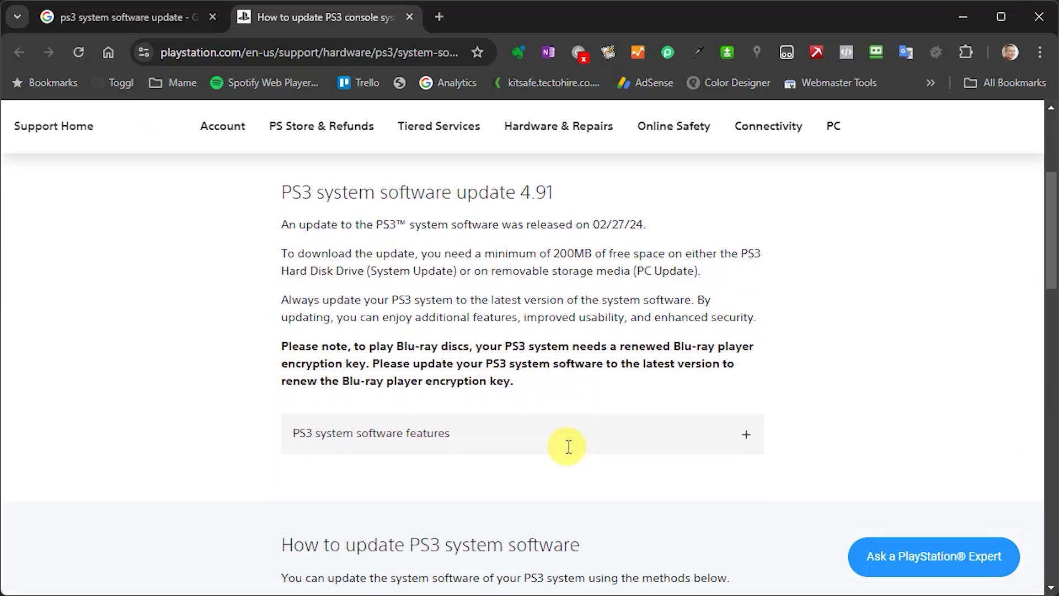
{"action": "scroll", "coordinate": [568, 446], "scroll_direction": "down", "scroll_amount": 5}
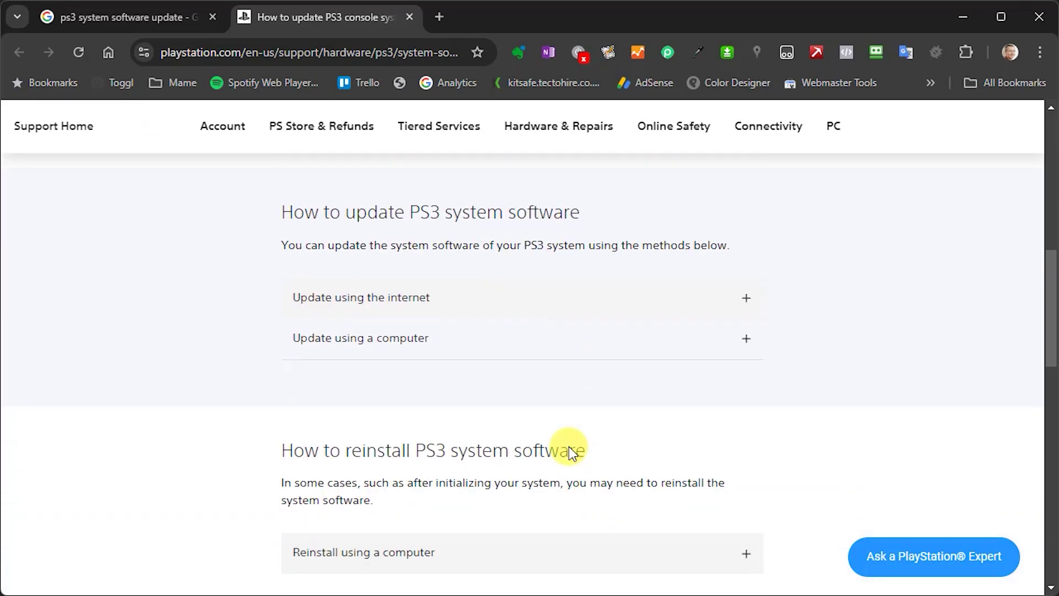
{"action": "scroll", "coordinate": [570, 444], "scroll_direction": "down", "scroll_amount": 3}
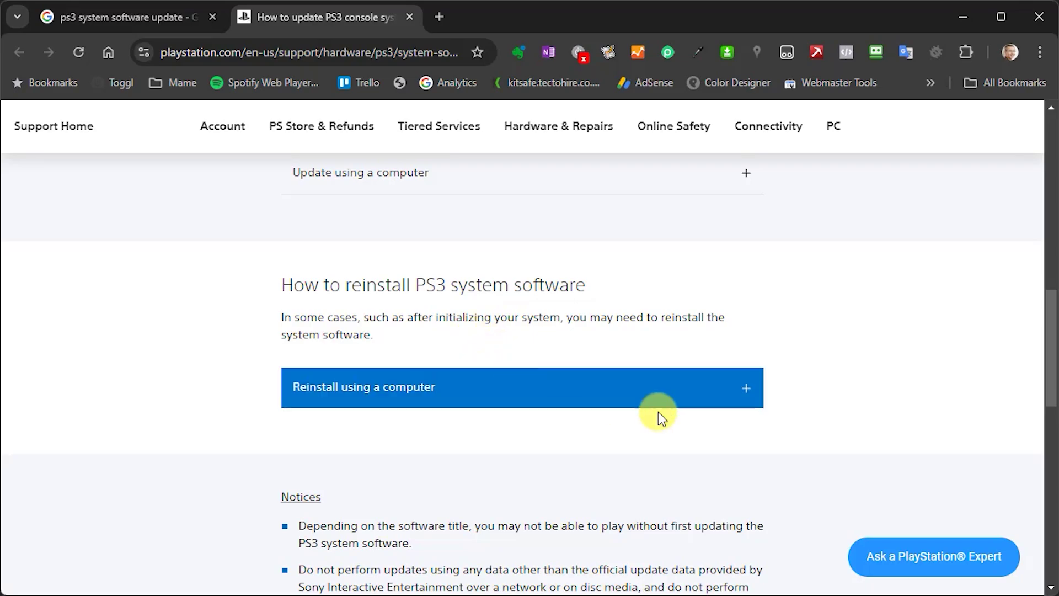
{"action": "left_click", "coordinate": [748, 391]}
{"action": "scroll", "coordinate": [747, 391], "scroll_direction": "down", "scroll_amount": 5}
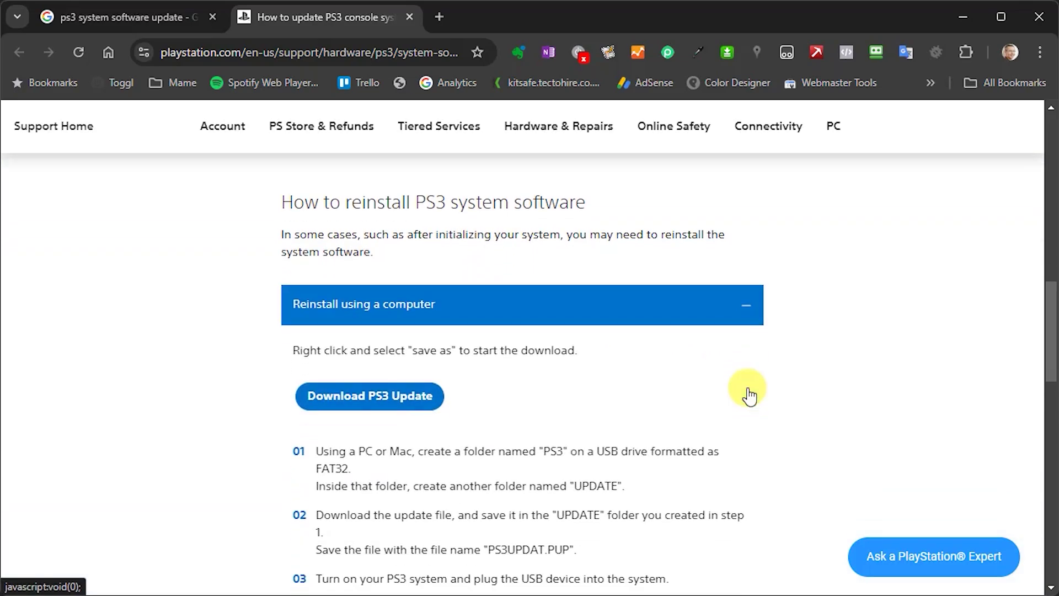
{"action": "scroll", "coordinate": [747, 392], "scroll_direction": "up", "scroll_amount": 2}
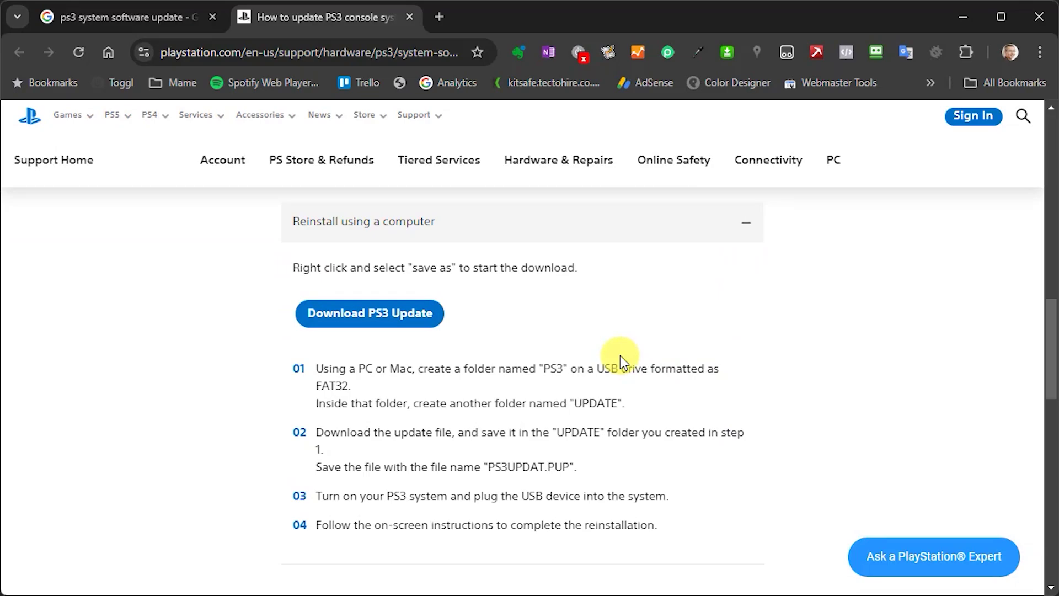
Save the PS3 update file as PS3UPDAT.PUP in the Software folder and keep the blocked download
{"action": "right_click", "coordinate": [388, 318]}
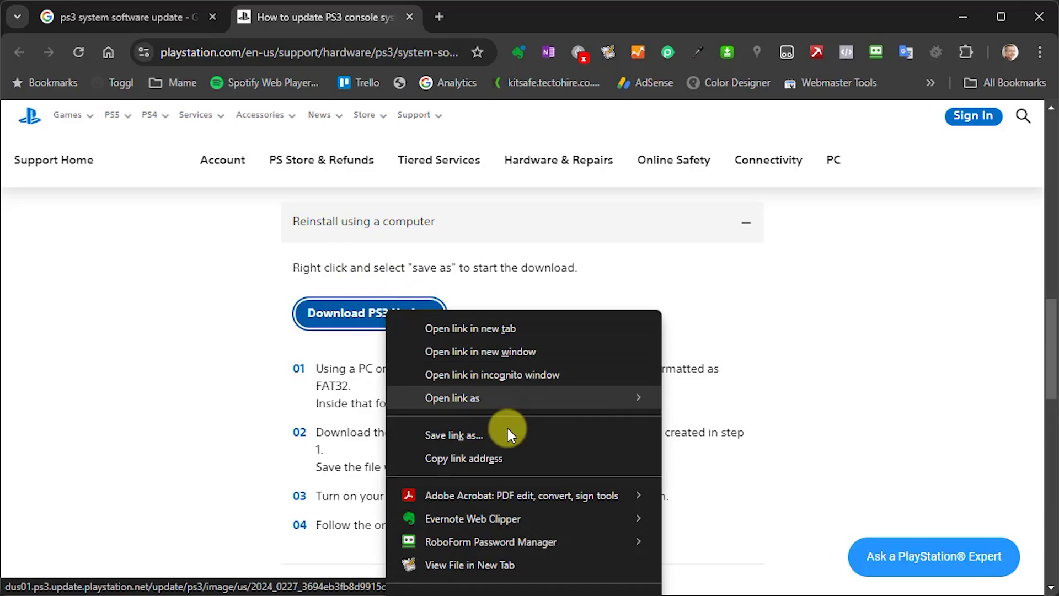
{"action": "left_click", "coordinate": [482, 437]}
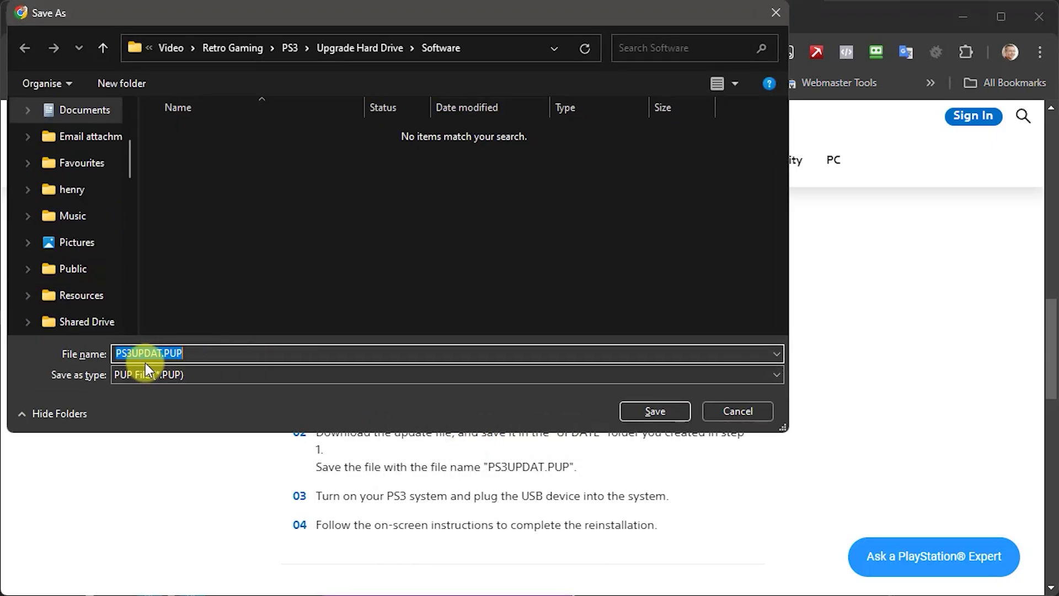
{"action": "left_click", "coordinate": [650, 415]}
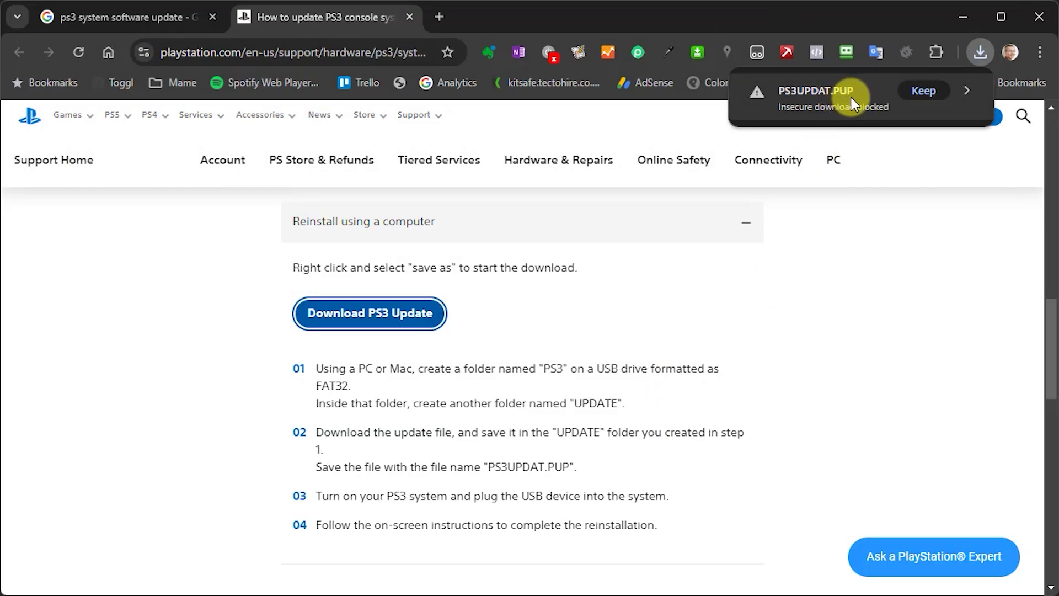
{"action": "left_click", "coordinate": [919, 90]}
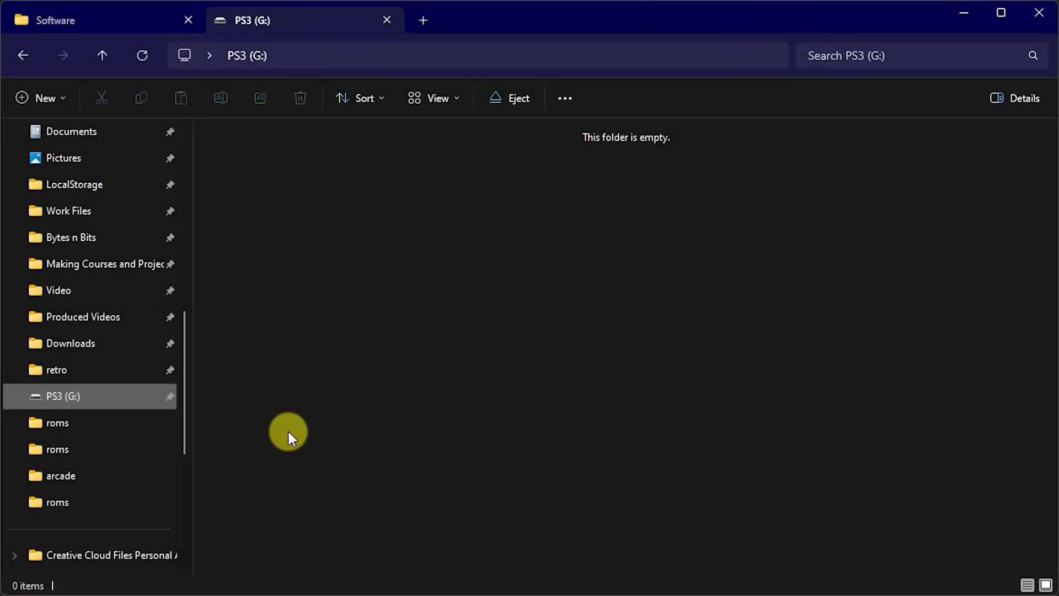
View the properties of the PS3 (G:) USB drive to check its file system and capacity
{"action": "left_click", "coordinate": [82, 397]}
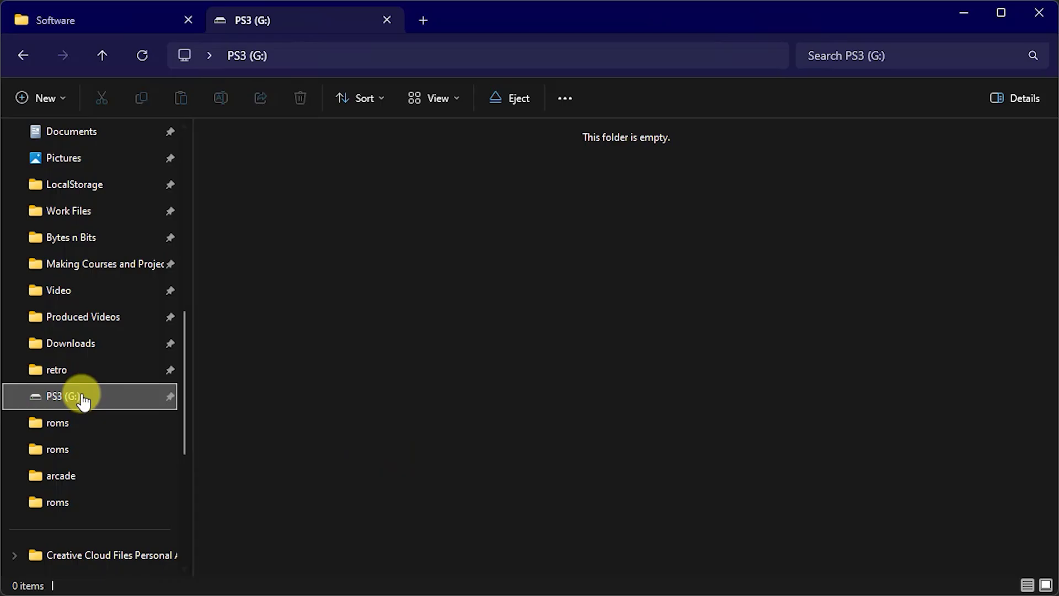
{"action": "right_click", "coordinate": [83, 399]}
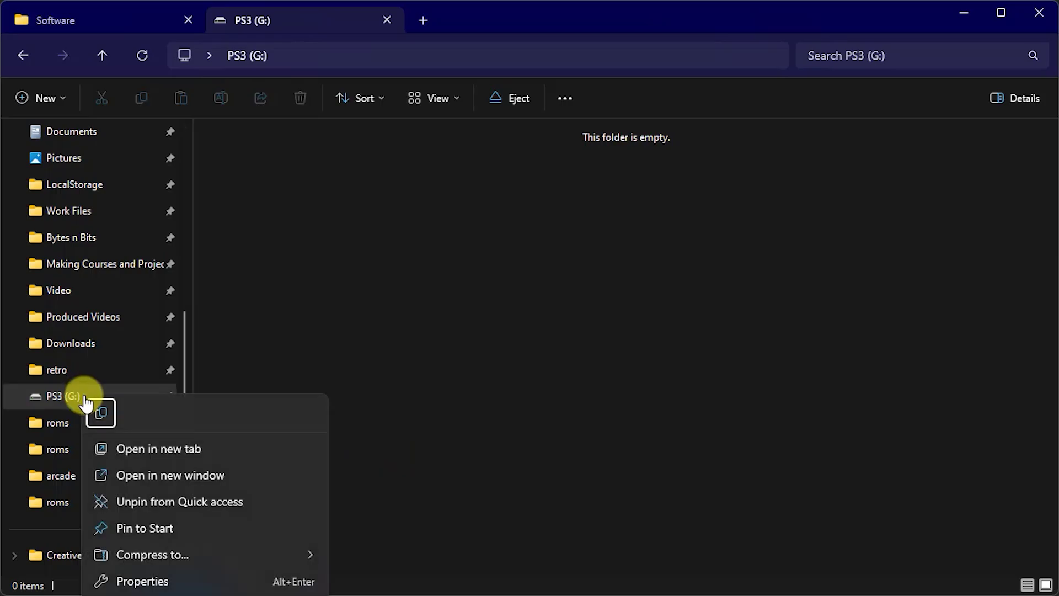
{"action": "left_click", "coordinate": [142, 577]}
{"action": "left_click_drag", "start_coordinate": [333, 355], "coordinate": [416, 183]}
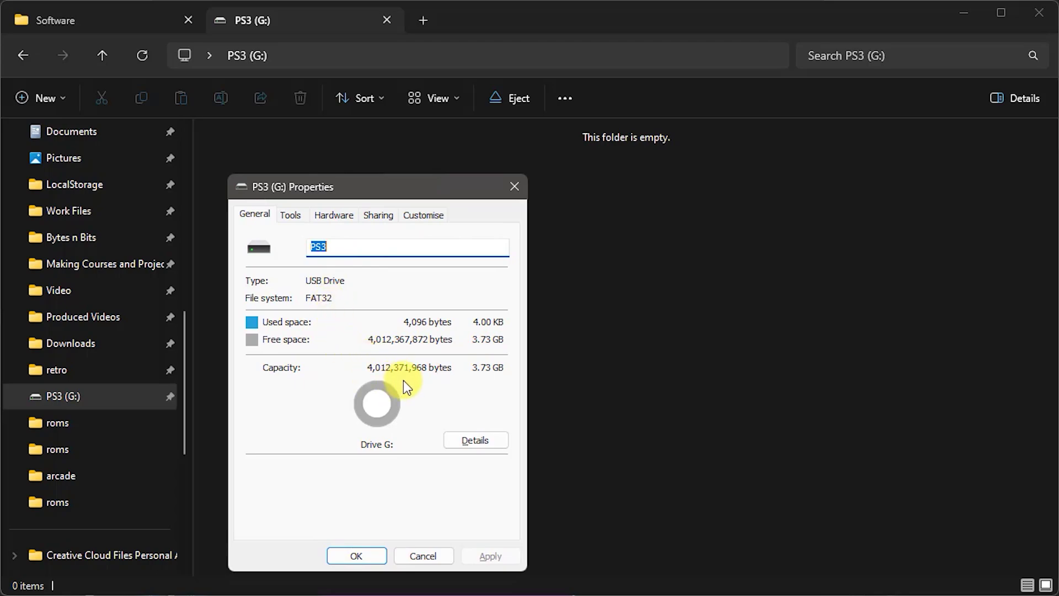
{"action": "left_click", "coordinate": [431, 558]}
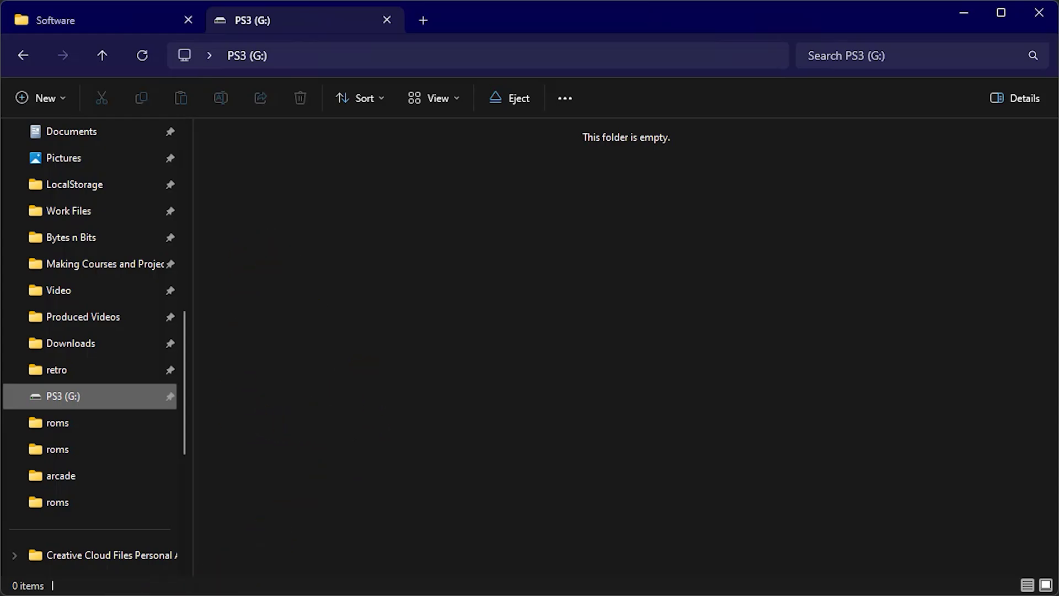
Consult the reinstall instructions in Chrome, and create a folder named PS3 on the PS3 (G:) drive in File Explorer
{"action": "key", "text": "alt+Tab"}
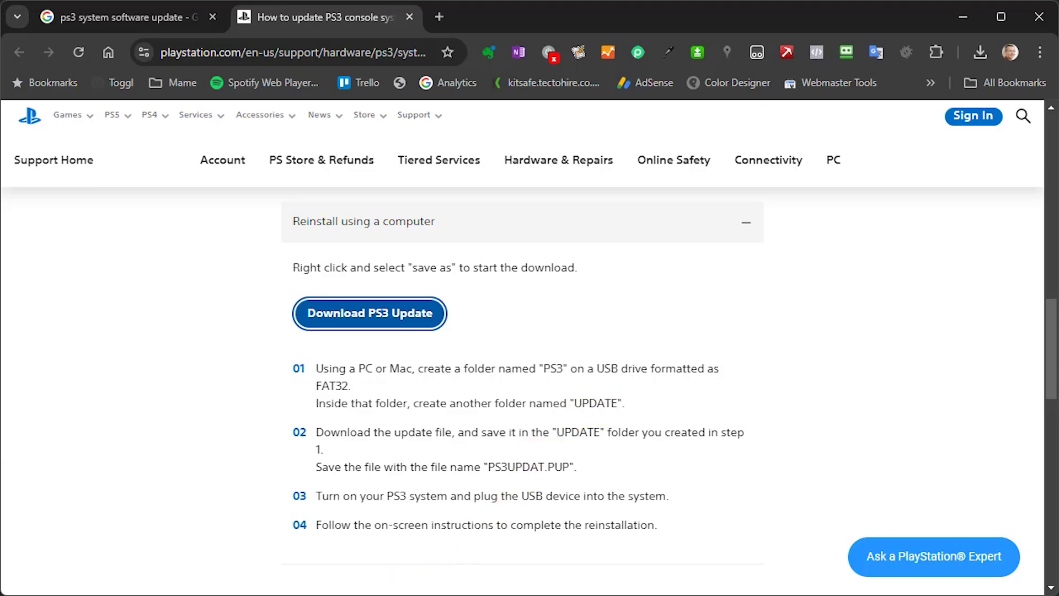
{"action": "key", "text": "alt+Tab"}
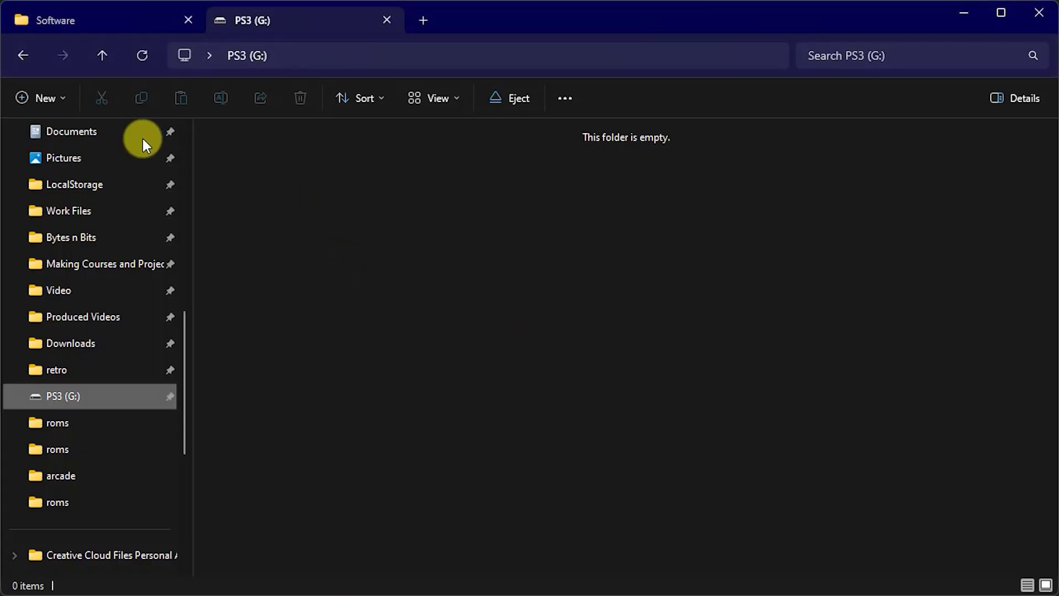
{"action": "left_click", "coordinate": [41, 99]}
{"action": "left_click", "coordinate": [95, 133]}
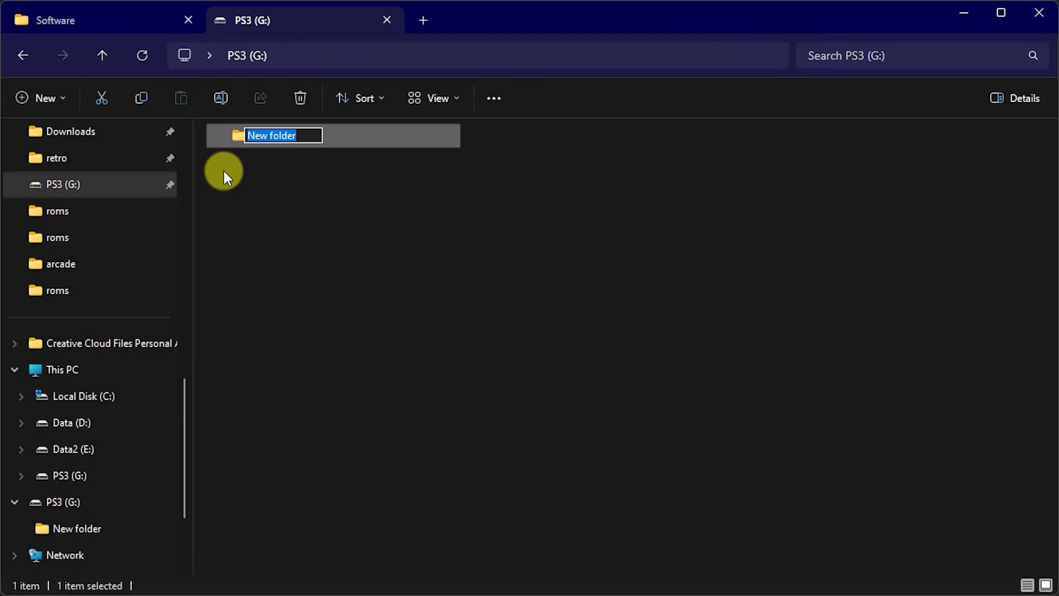
{"action": "type", "text": "PS3"}
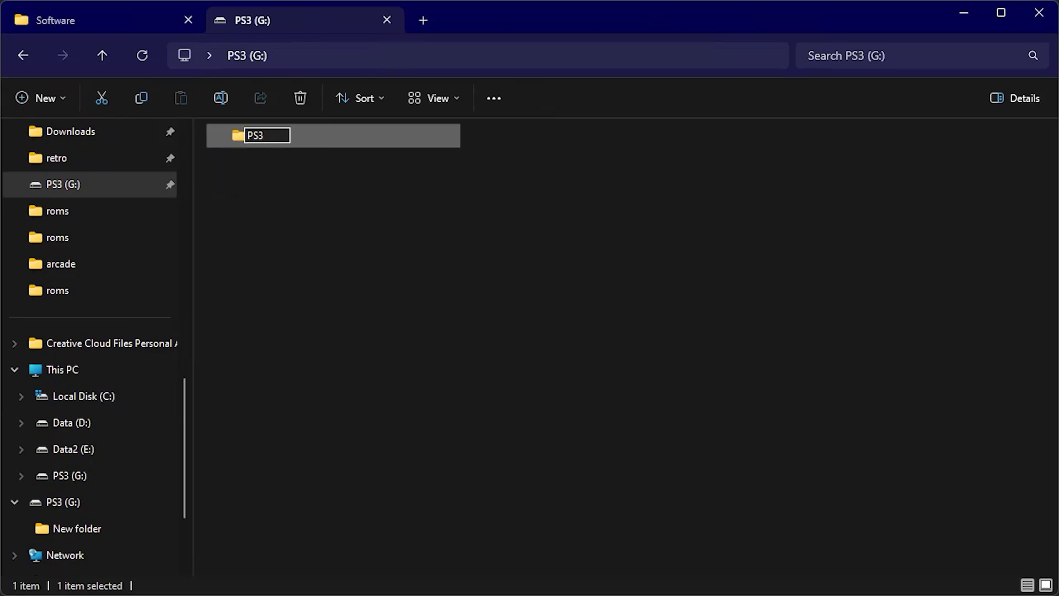
{"action": "left_click", "coordinate": [242, 135]}
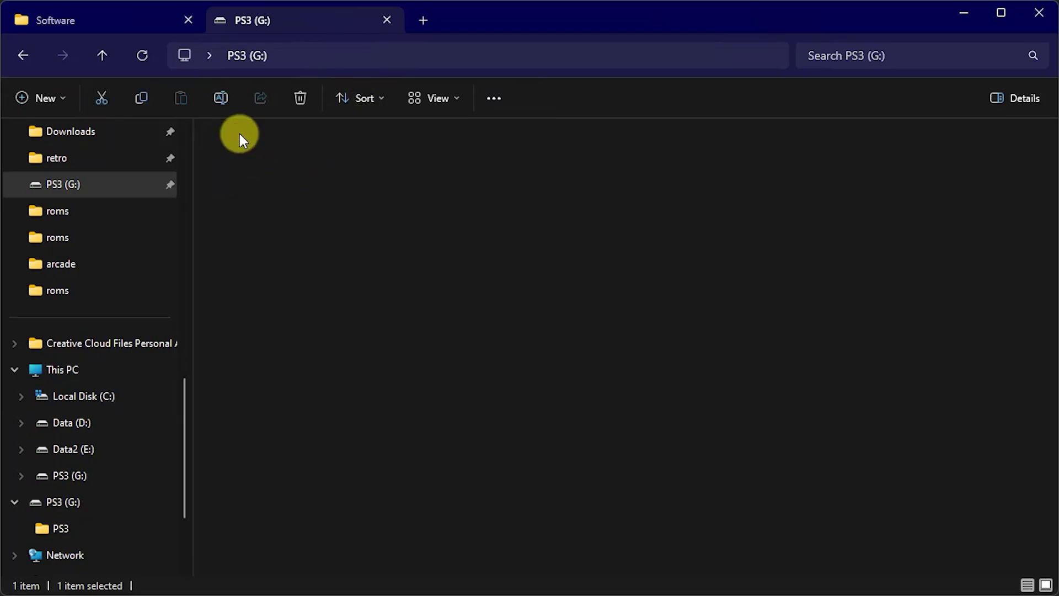
Create a folder named UPDATE inside the PS3 folder on the USB drive
{"action": "double_click", "coordinate": [239, 133]}
{"action": "left_click", "coordinate": [42, 98]}
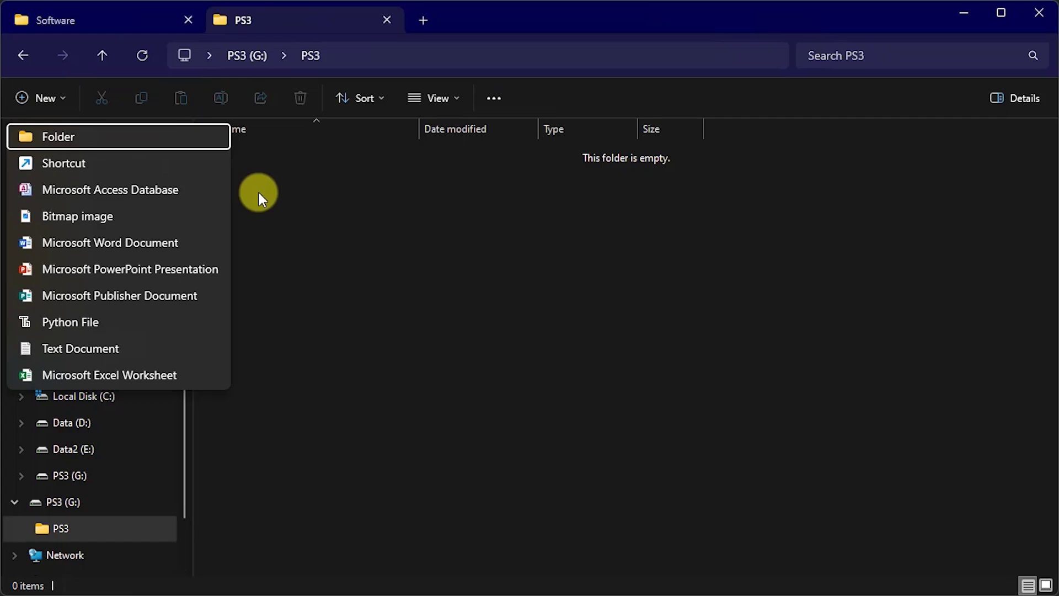
{"action": "left_click", "coordinate": [104, 137]}
{"action": "type", "text": "UPD"}
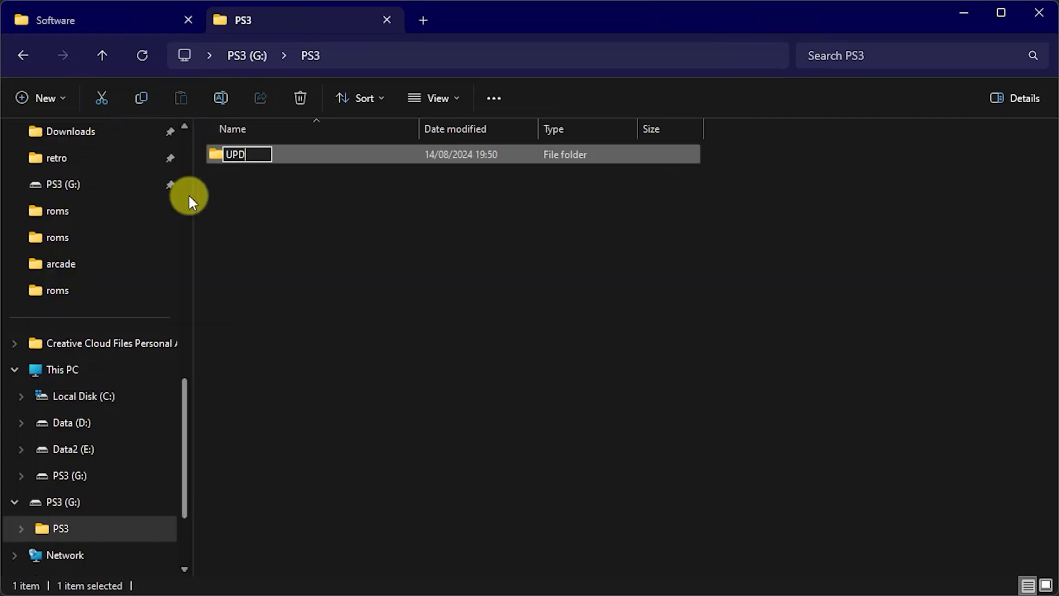
{"action": "type", "text": "ATE"}
{"action": "left_click", "coordinate": [268, 221]}
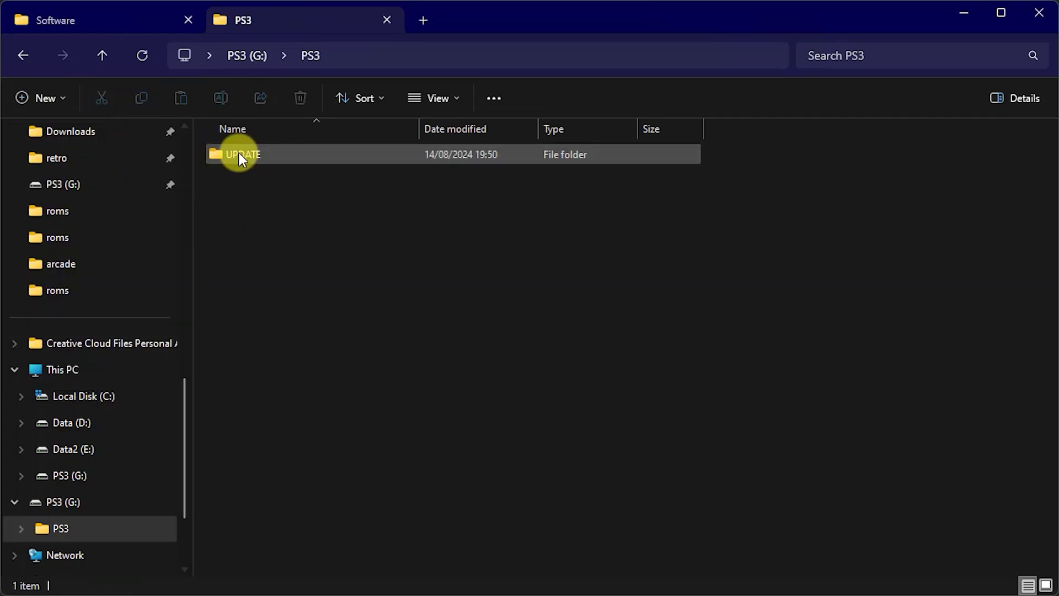
Copy PS3UPDAT.PUP from the Software folder into the USB drive's UPDATE folder
{"action": "double_click", "coordinate": [226, 153]}
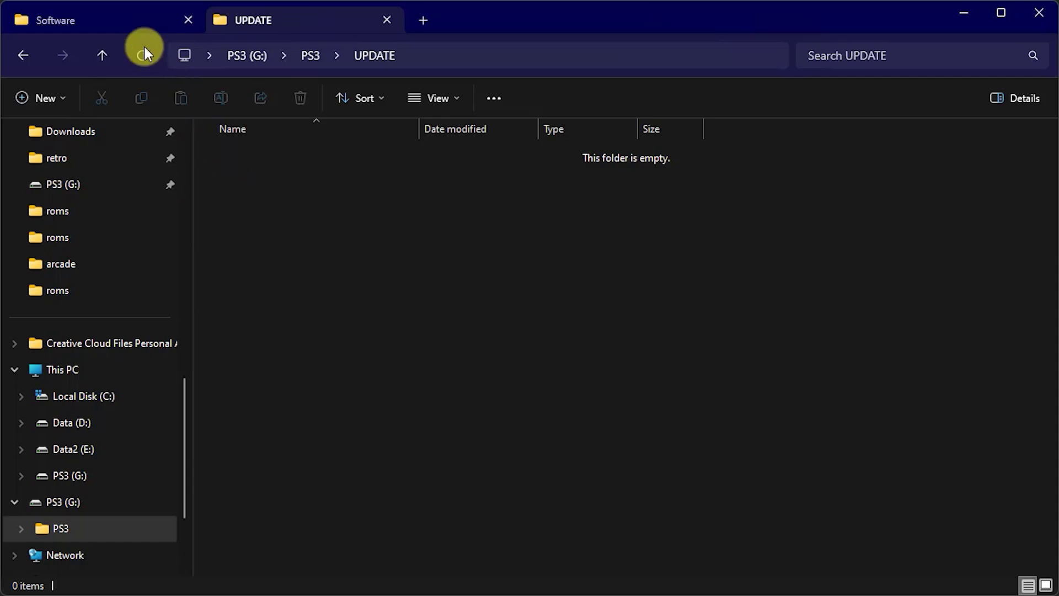
{"action": "left_click", "coordinate": [79, 12]}
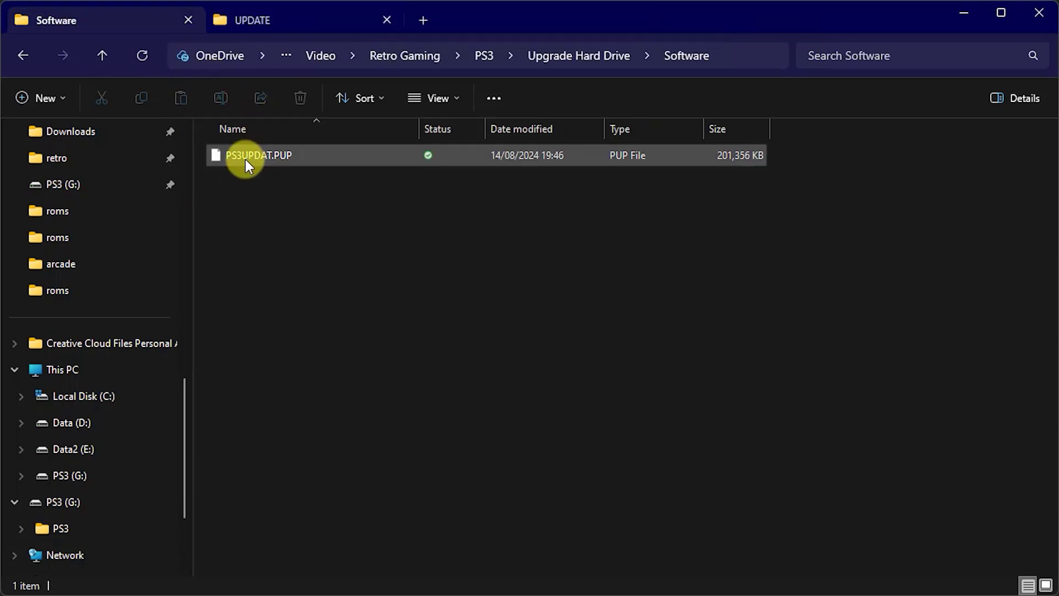
{"action": "left_click_drag", "start_coordinate": [248, 157], "coordinate": [333, 219]}
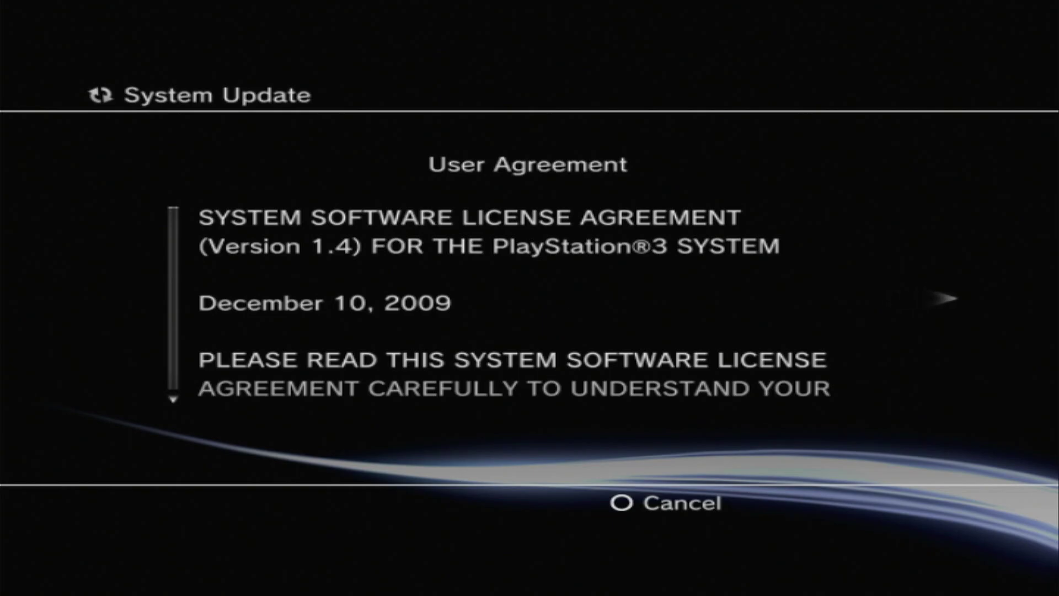
On the PS3, accept the user agreement to run the system update, and choose HDMI output in Initial Setup
{"action": "scroll", "coordinate": [568, 294], "scroll_direction": "down", "scroll_amount": 7}
{"action": "key", "text": "Right"}
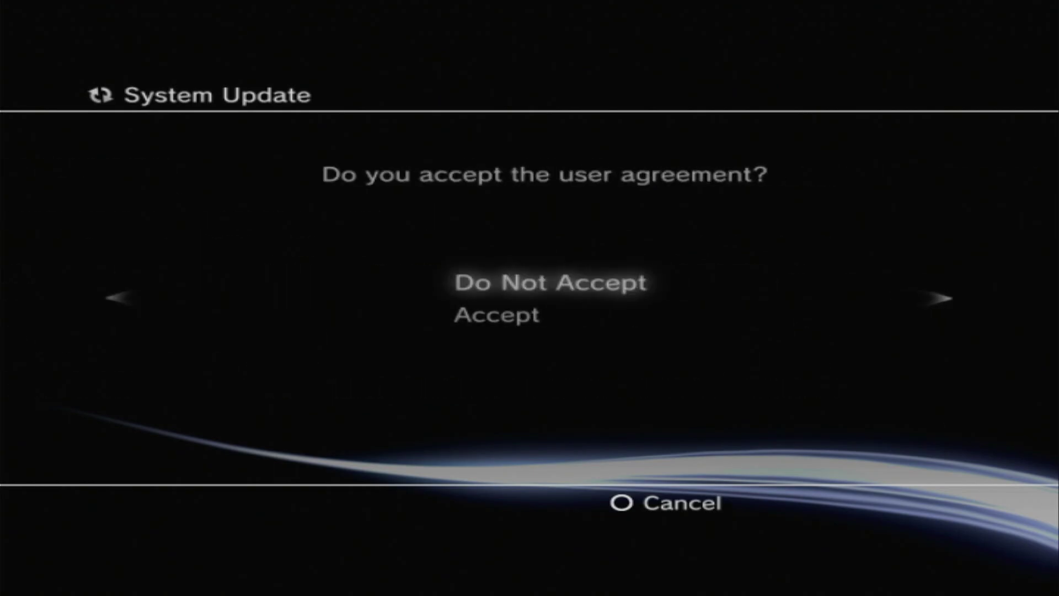
{"action": "key", "text": "Down"}
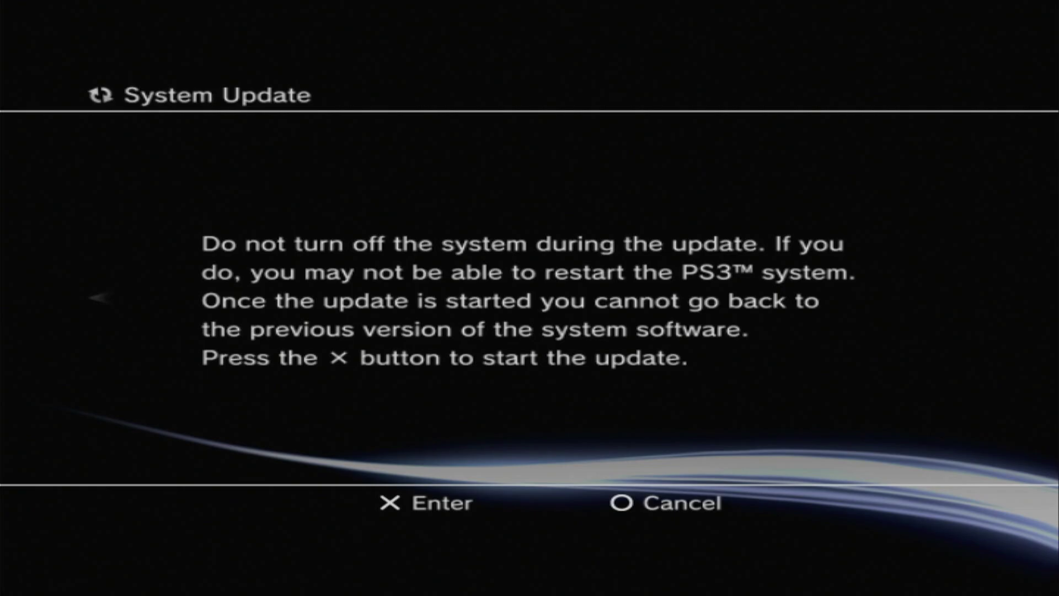
{"action": "key", "text": "Return"}
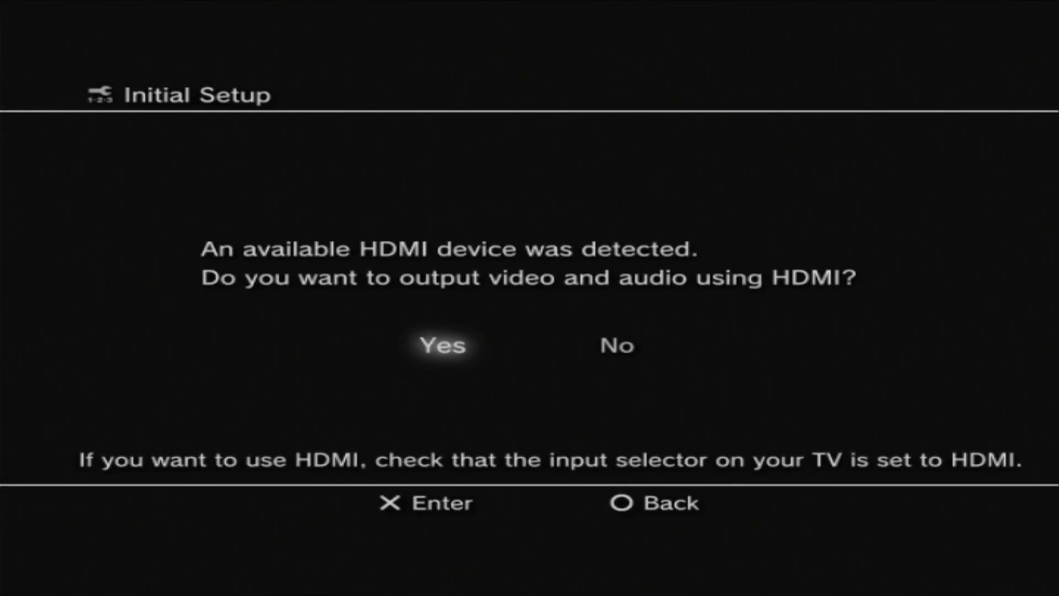
{"action": "key", "text": "Return"}
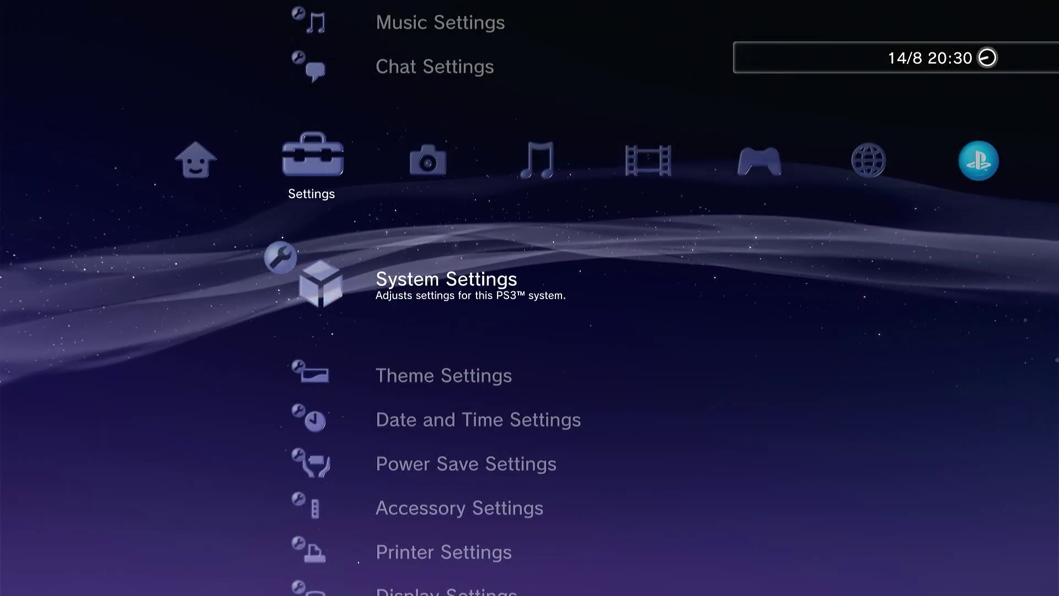
View System Information in System Settings to check the system software version and free space
{"action": "key", "text": "Return"}
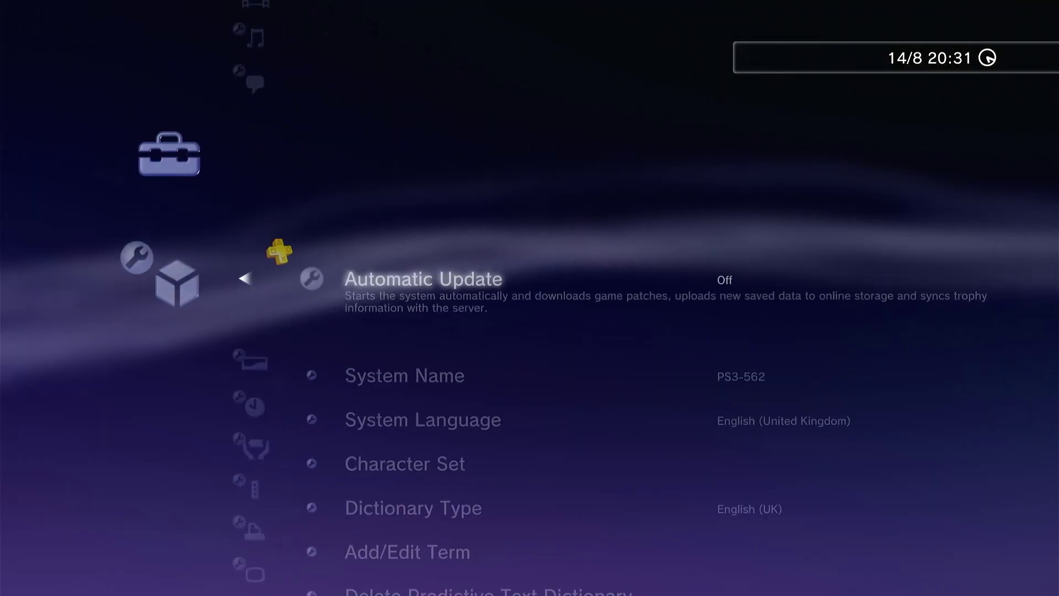
{"action": "key", "text": "Down"}
{"action": "key", "text": "Down"}
{"action": "key", "text": "Down"}
{"action": "key", "text": "Down"}
{"action": "key", "text": "Down"}
{"action": "key", "text": "Down"}
{"action": "key", "text": "Down"}
{"action": "key", "text": "Down"}
{"action": "key", "text": "Down"}
{"action": "key", "text": "Down"}
{"action": "key", "text": "Down"}
{"action": "key", "text": "Down"}
{"action": "key", "text": "Down"}
{"action": "key", "text": "Down"}
{"action": "key", "text": "Down"}
{"action": "key", "text": "Down"}
{"action": "key", "text": "Down"}
{"action": "key", "text": "Down"}
{"action": "key", "text": "Down"}
{"action": "key", "text": "Down"}
{"action": "key", "text": "Down"}
{"action": "key", "text": "Down"}
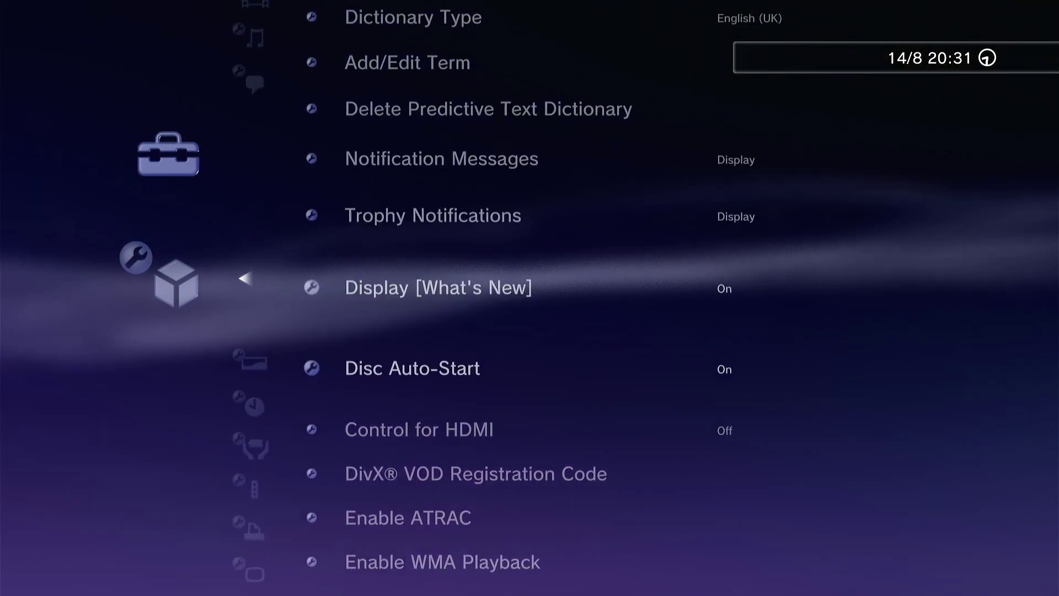
{"action": "key", "text": "Up"}
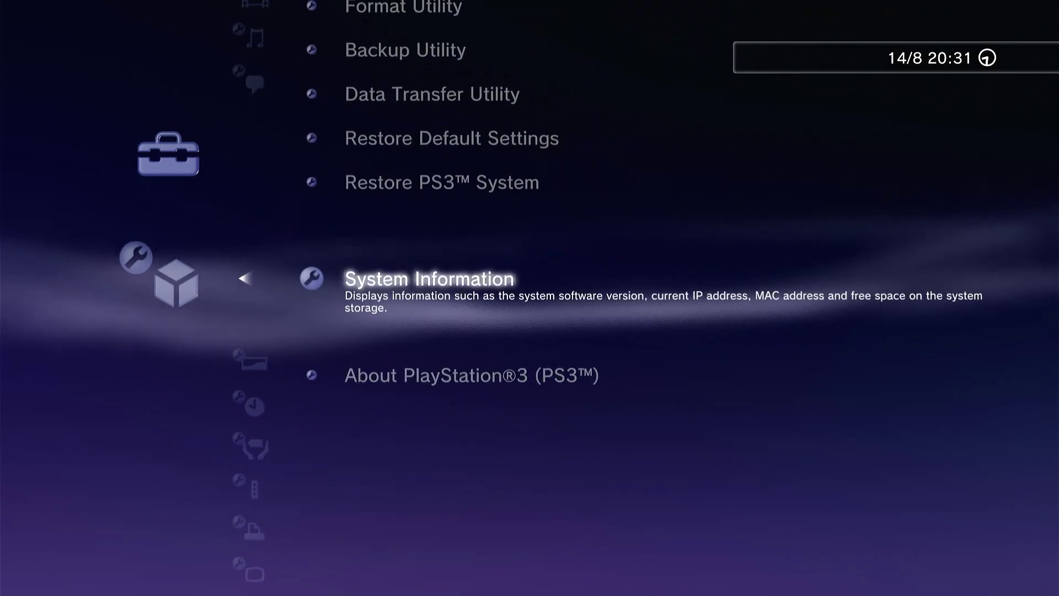
{"action": "key", "text": "Return"}
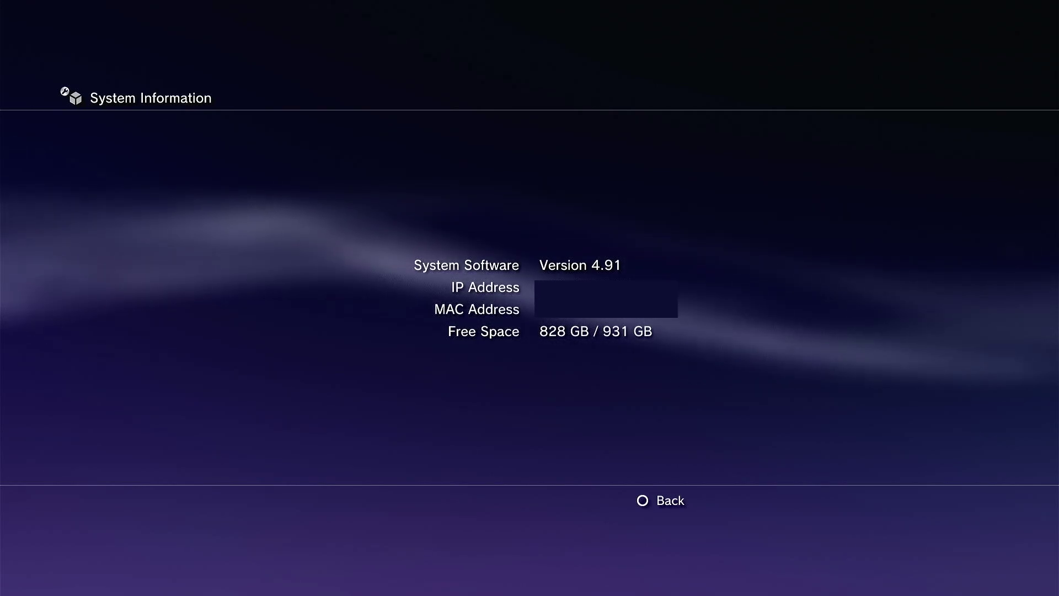
{"action": "key", "text": "Escape"}
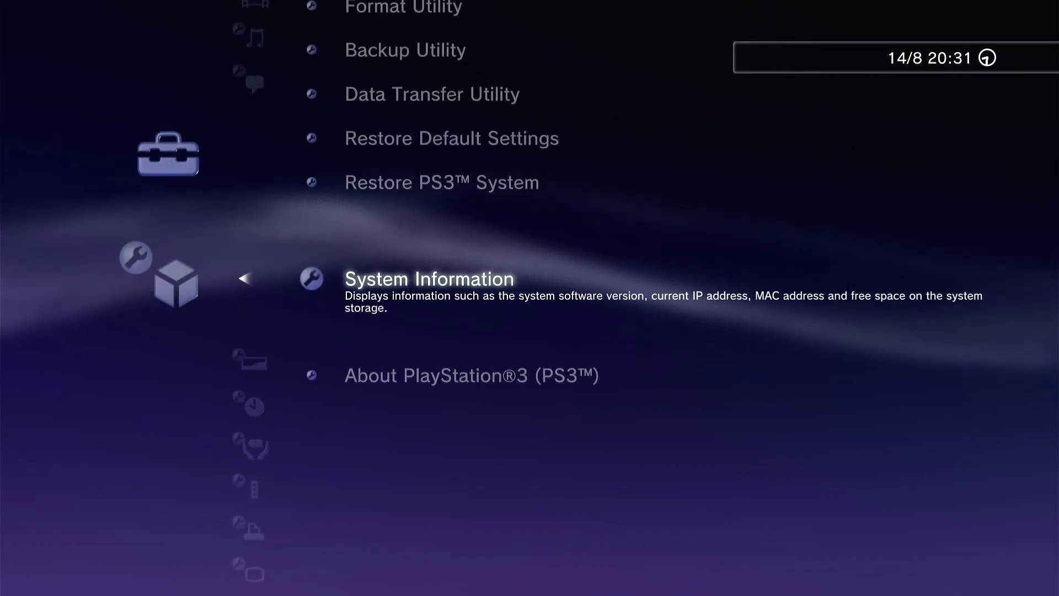
Choose the Restore operation in the Backup Utility and agree to delete all data on the system storage
{"action": "key", "text": "Up"}
{"action": "key", "text": "Up"}
{"action": "key", "text": "Up"}
{"action": "key", "text": "Up"}
{"action": "key", "text": "Return"}
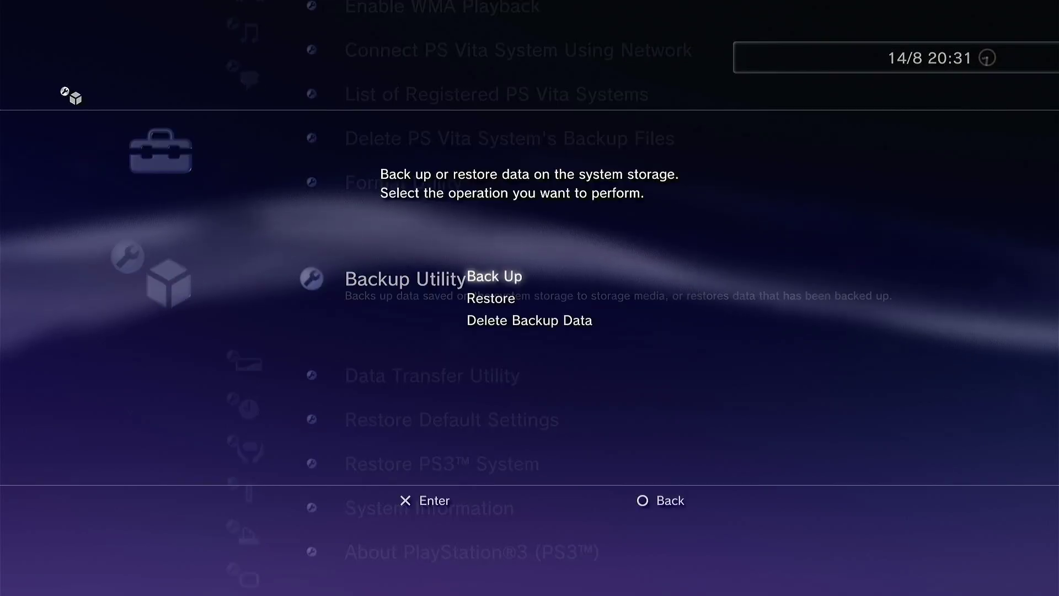
{"action": "key", "text": "Down"}
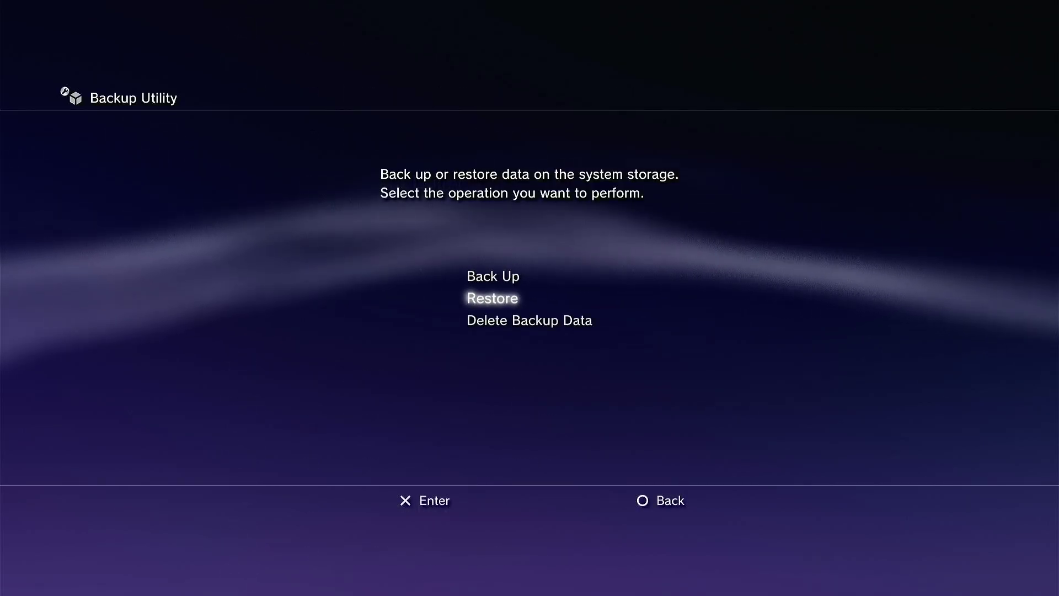
{"action": "key", "text": "Return"}
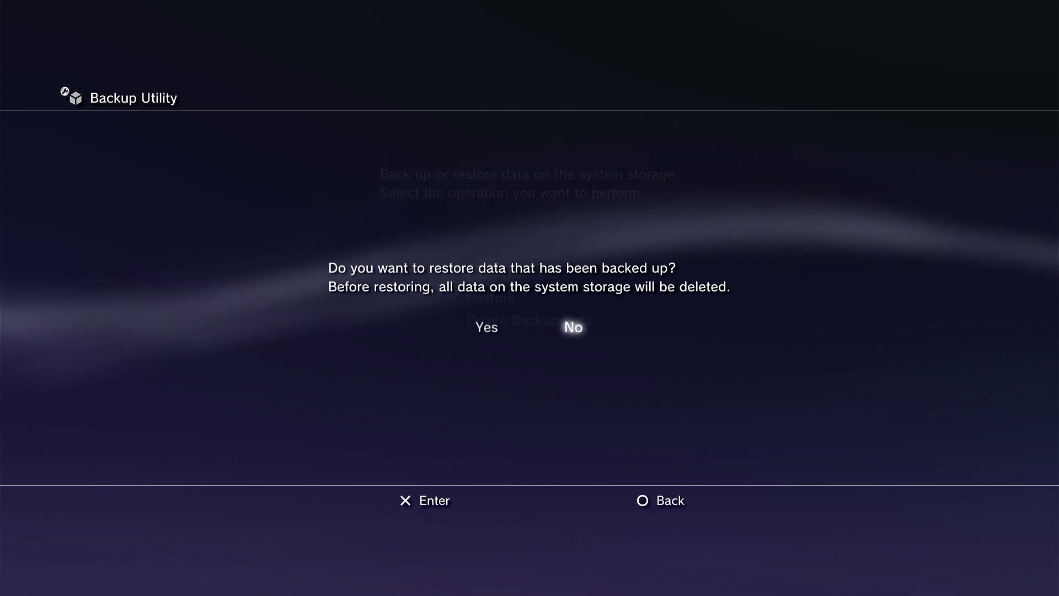
{"action": "key", "text": "Left"}
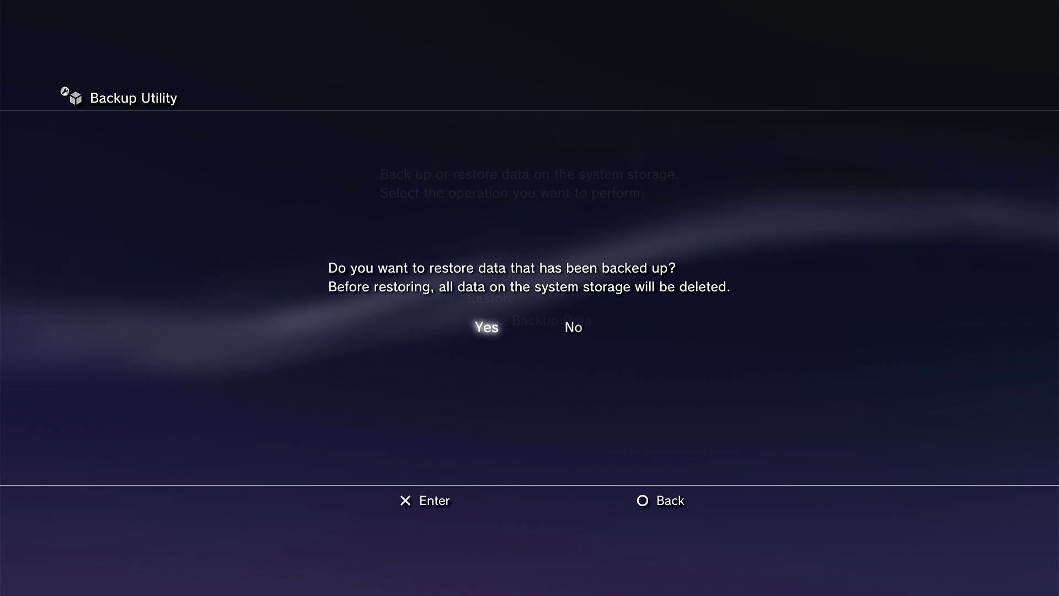
{"action": "key", "text": "Return"}
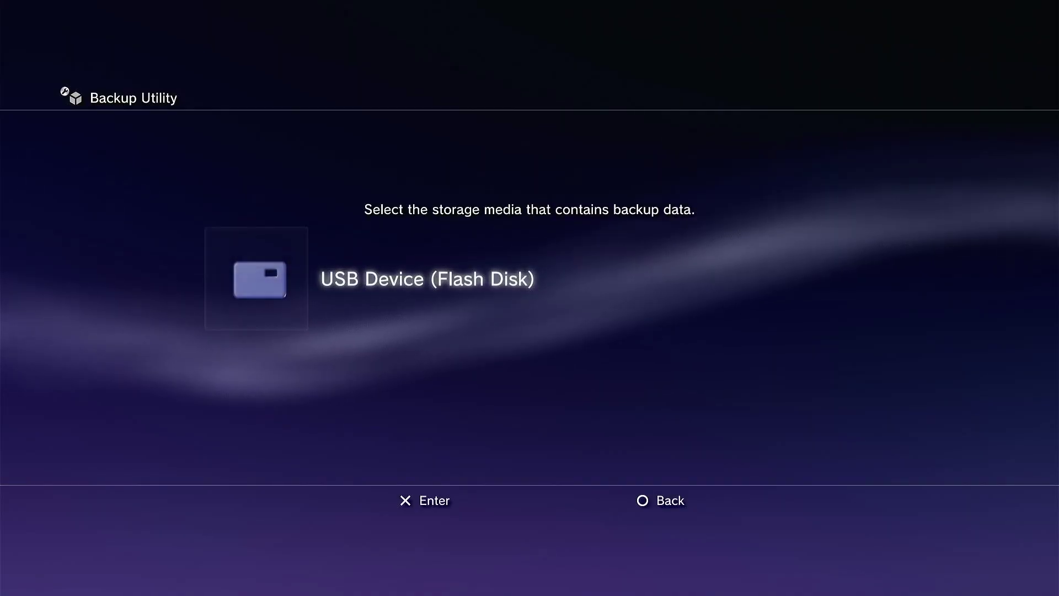
{"action": "key", "text": "Return"}
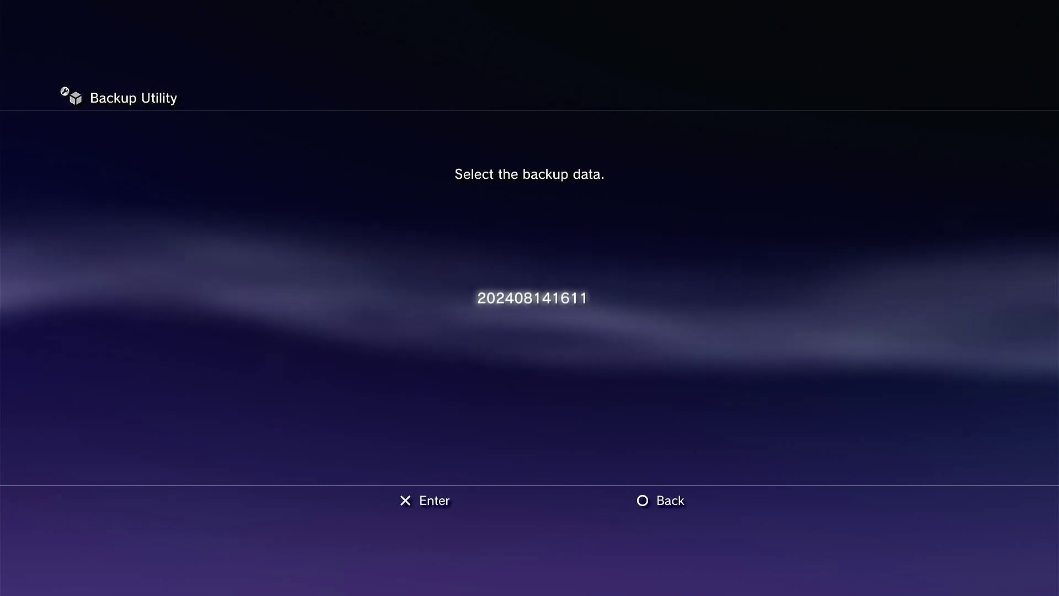
{"action": "key", "text": "Return"}
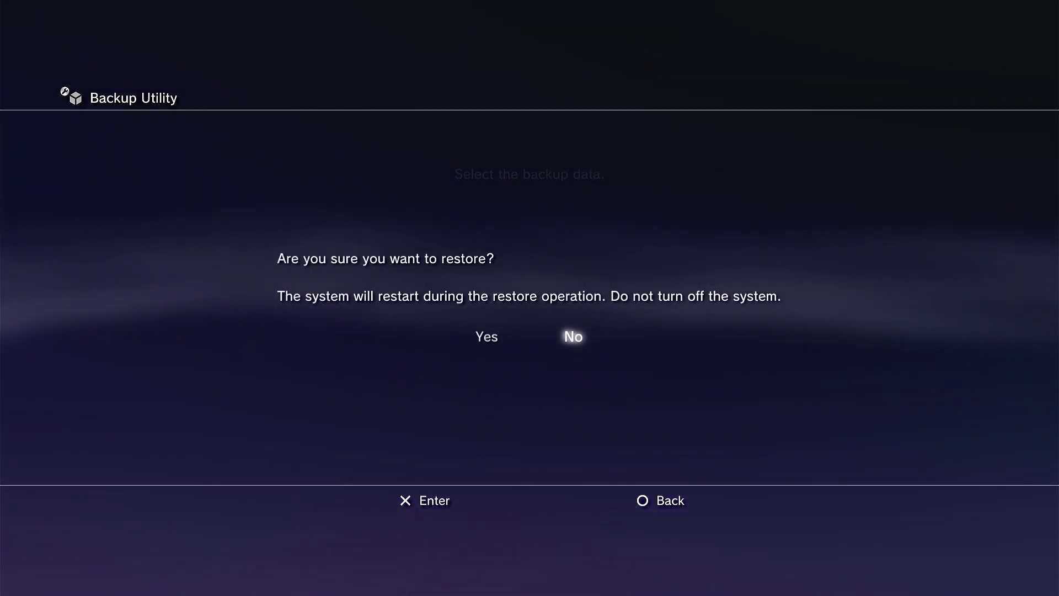
{"action": "key", "text": "Return"}
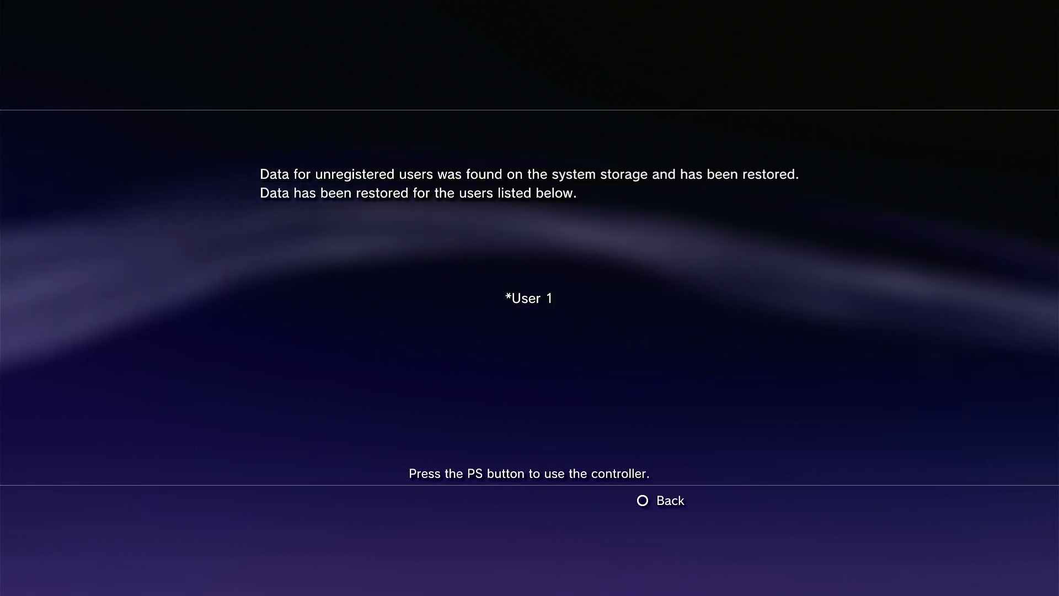
{"action": "key", "text": "Escape"}
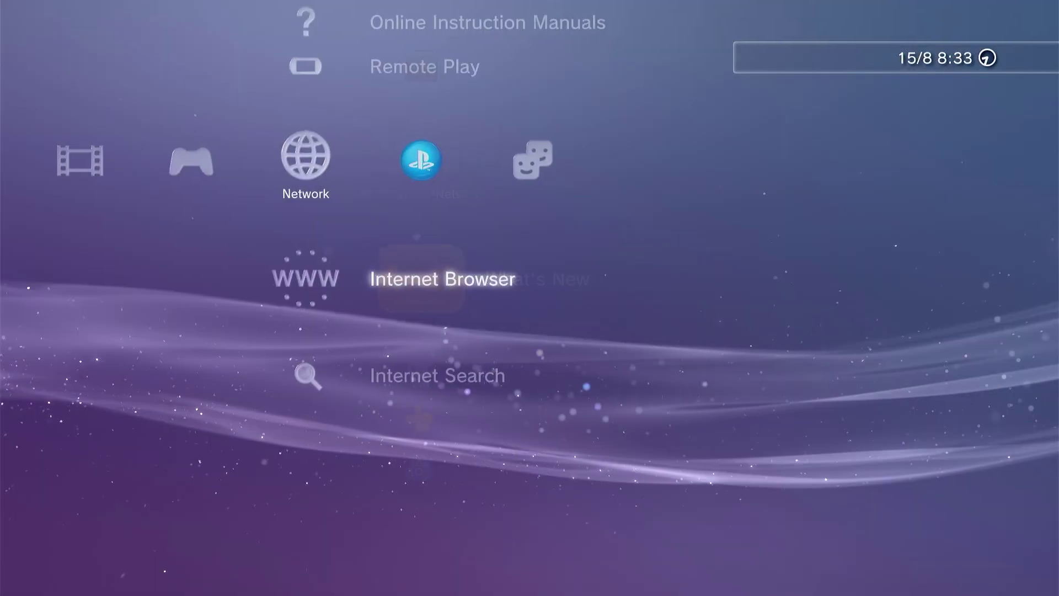
Look through the Gran Turismo 5 saves in the Saved Data Utility (PS3) under Game
{"action": "key", "text": "Left"}
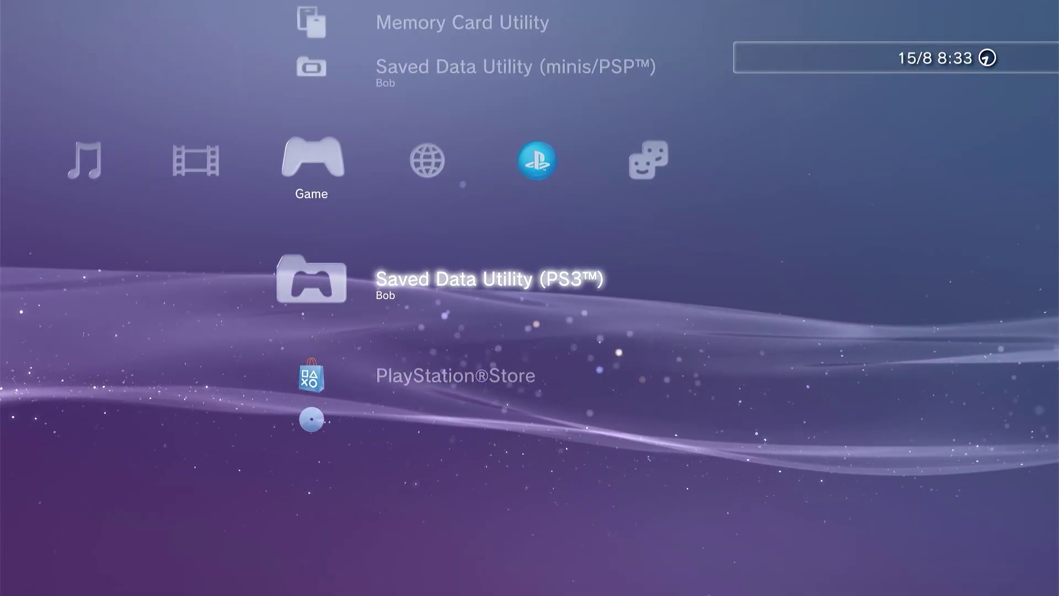
{"action": "key", "text": "Return"}
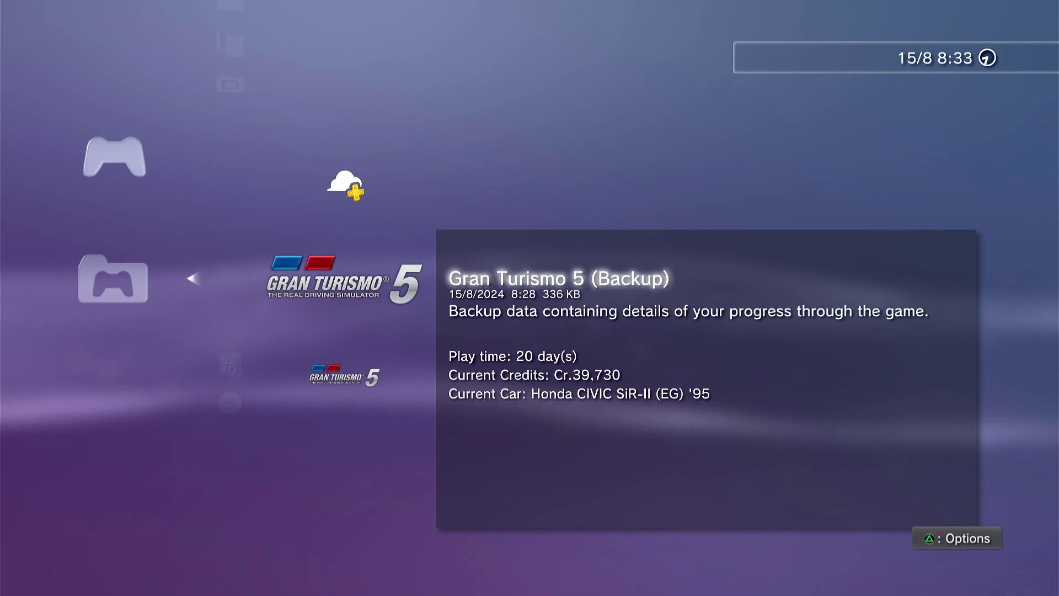
{"action": "key", "text": "Down"}
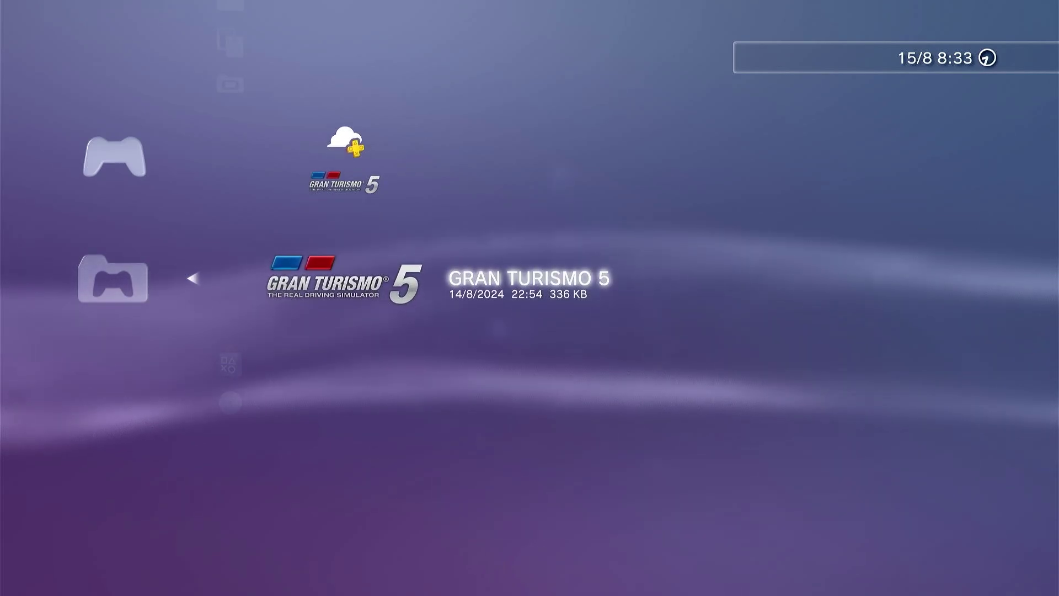